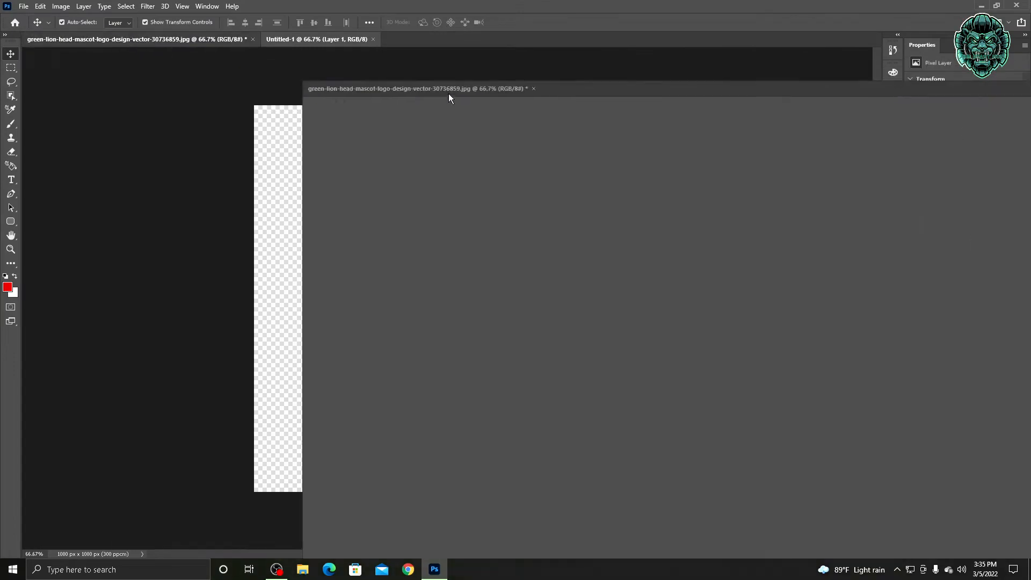
Step: Copy the lion mascot image into Untitled-1 and centre it on the transparent canvas, with the source document closed
drag(445, 197, 251, 222)
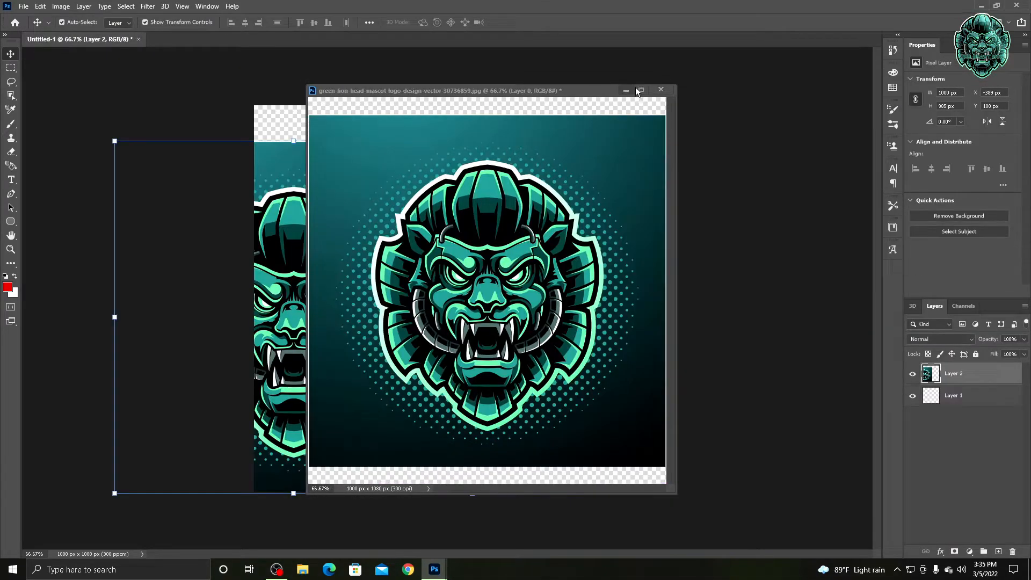
click(661, 90)
click(511, 212)
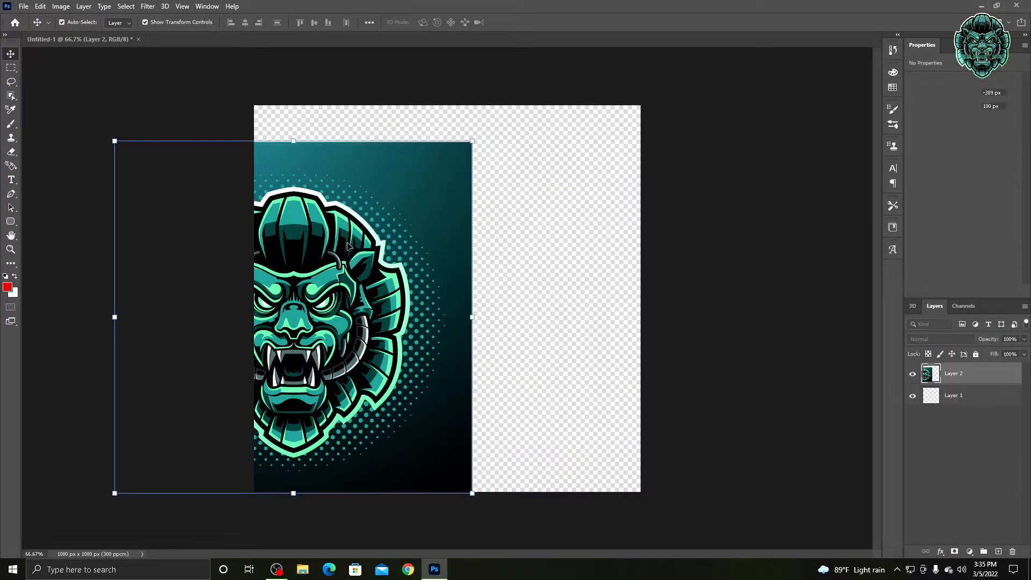
drag(349, 243, 501, 224)
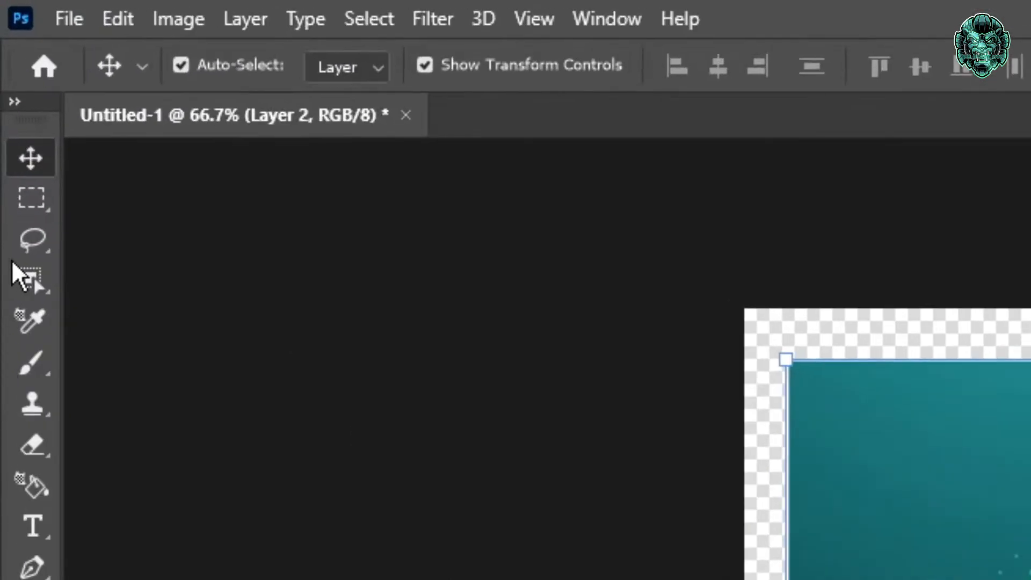
Step: Trim the lion image's top, right and left edges by deleting rectangular marquee selections, leaving nothing selected
click(31, 197)
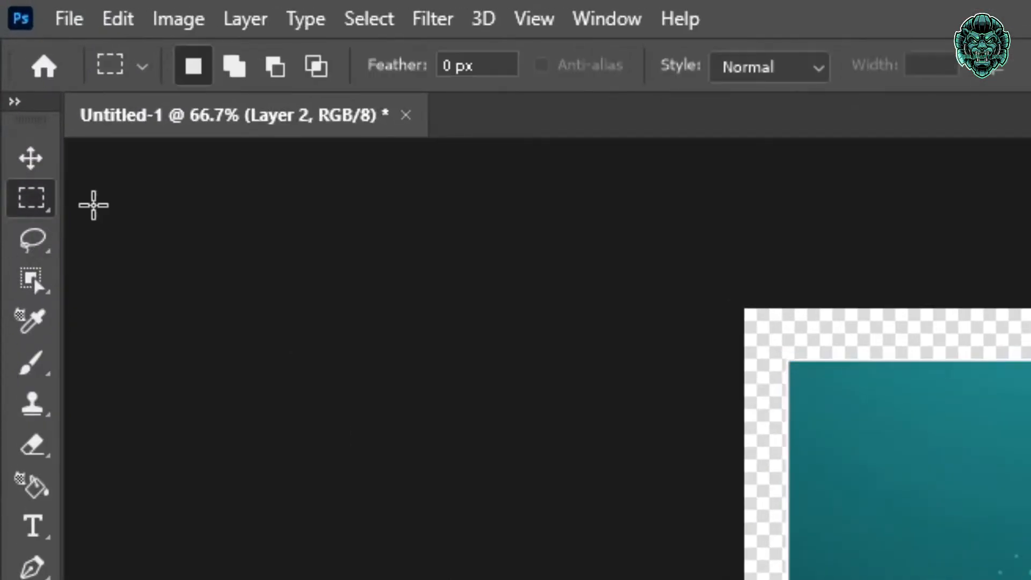
drag(258, 113, 683, 133)
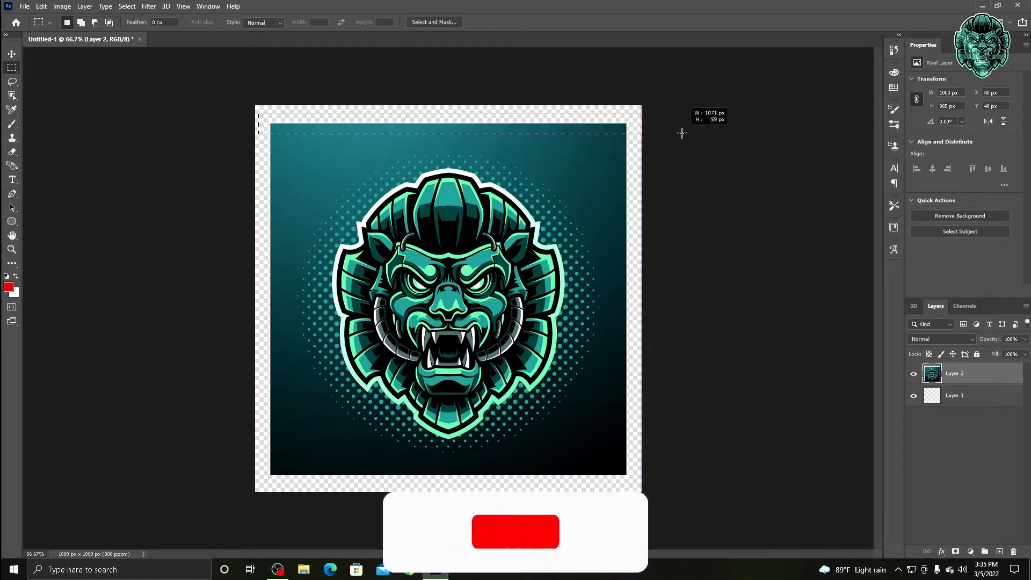
key(Delete)
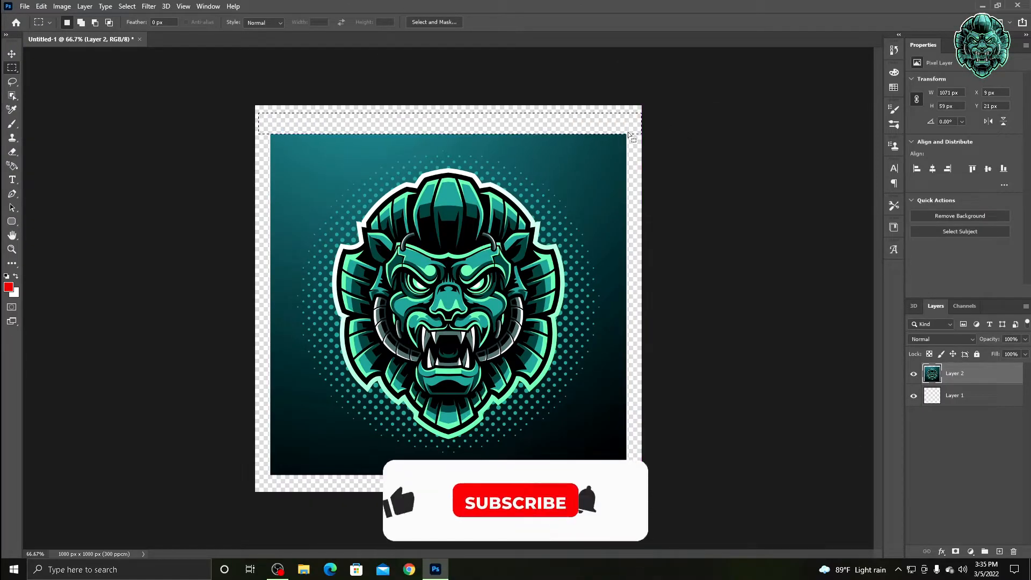
drag(616, 127, 728, 520)
key(Delete)
key(ctrl+d)
drag(246, 117, 283, 490)
key(Delete)
key(ctrl+d)
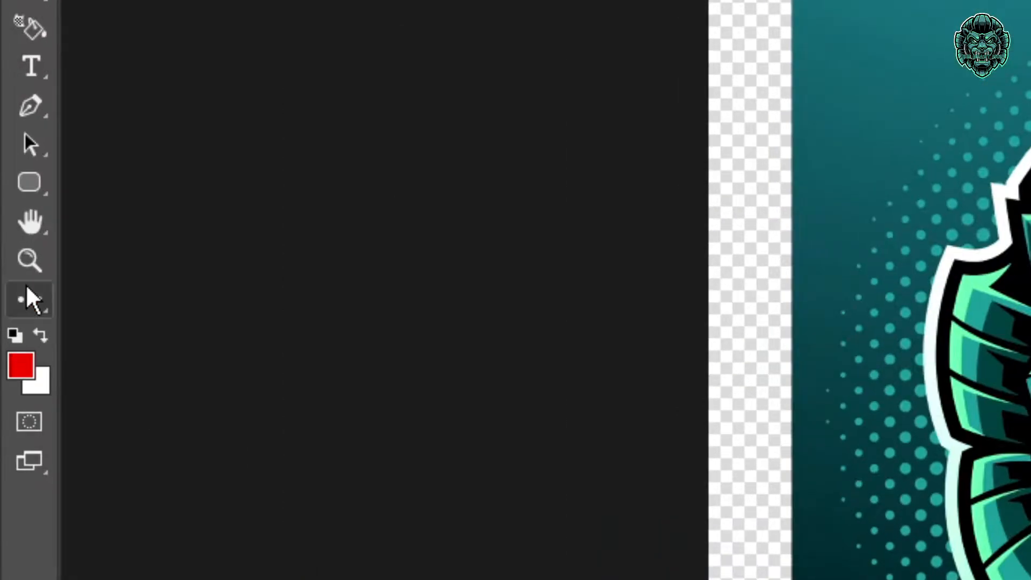
Step: Delete the dark lower background and the teal upper background around the lion head with the Magic Wand
click(12, 262)
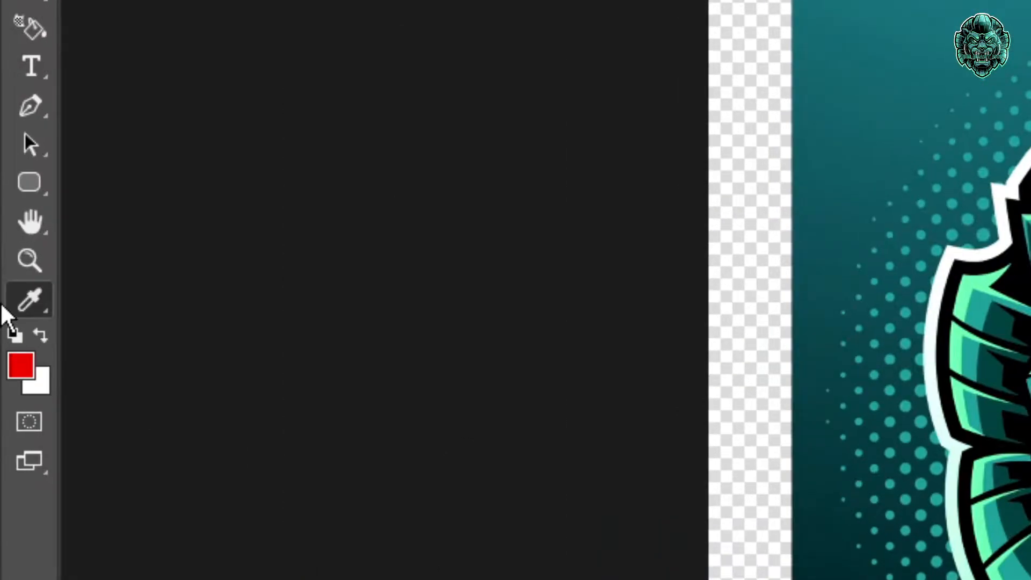
right_click(42, 301)
click(150, 228)
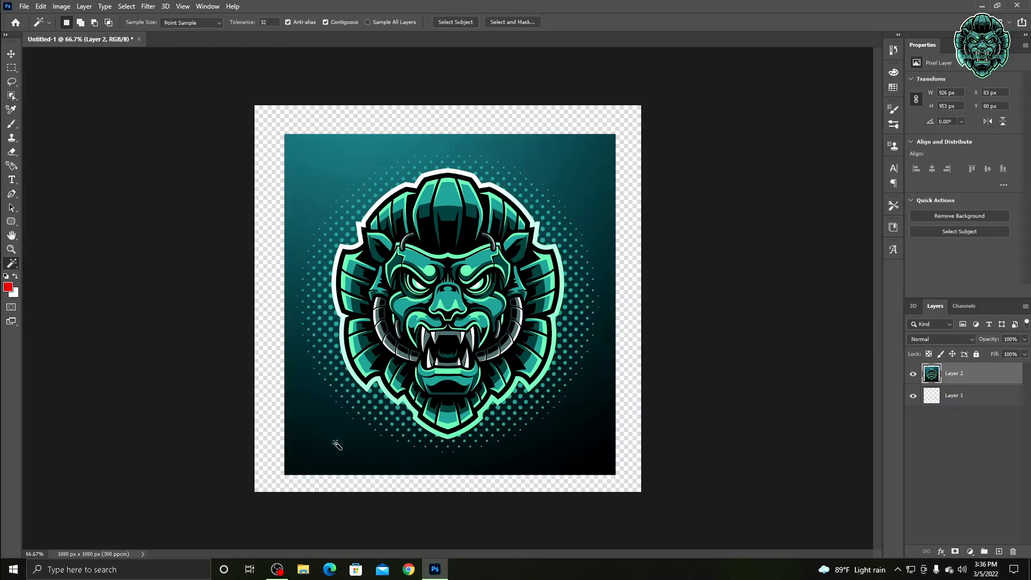
click(336, 443)
key(Delete)
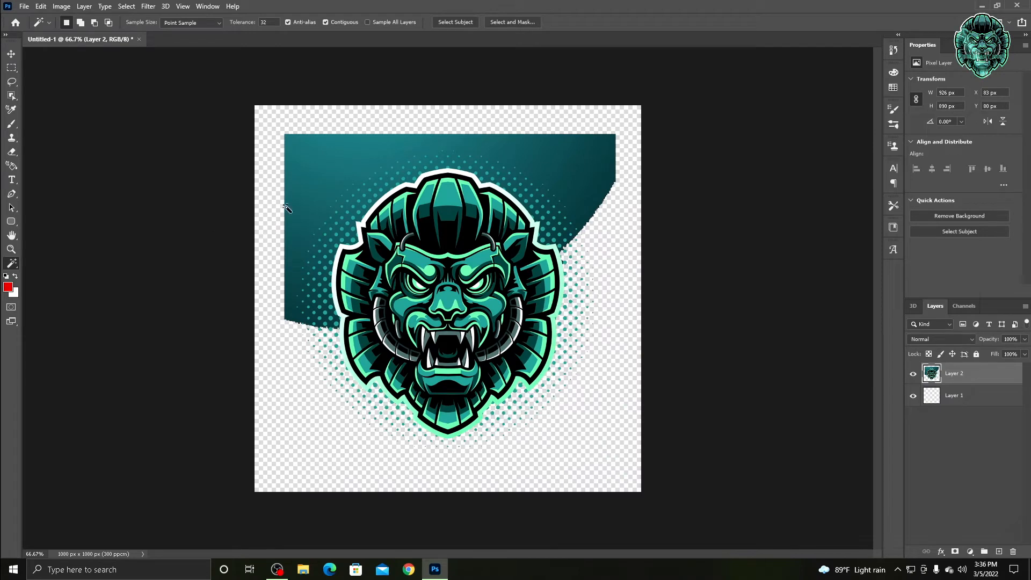
click(288, 209)
key(Delete)
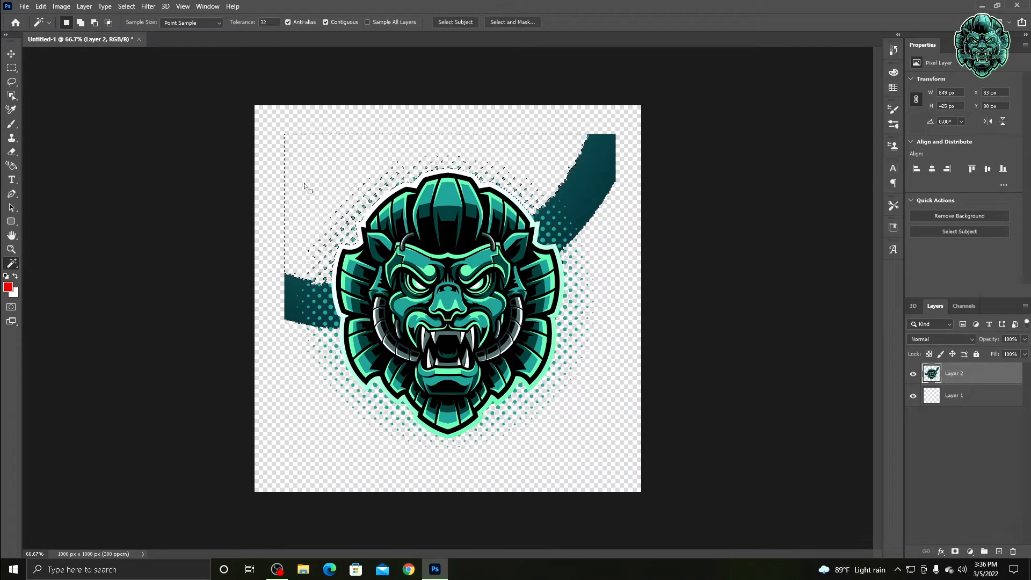
Step: Remove the leftover background bands at the lion's upper right and left side, plus a tiny halftone dot
click(585, 190)
key(Delete)
key(ctrl+d)
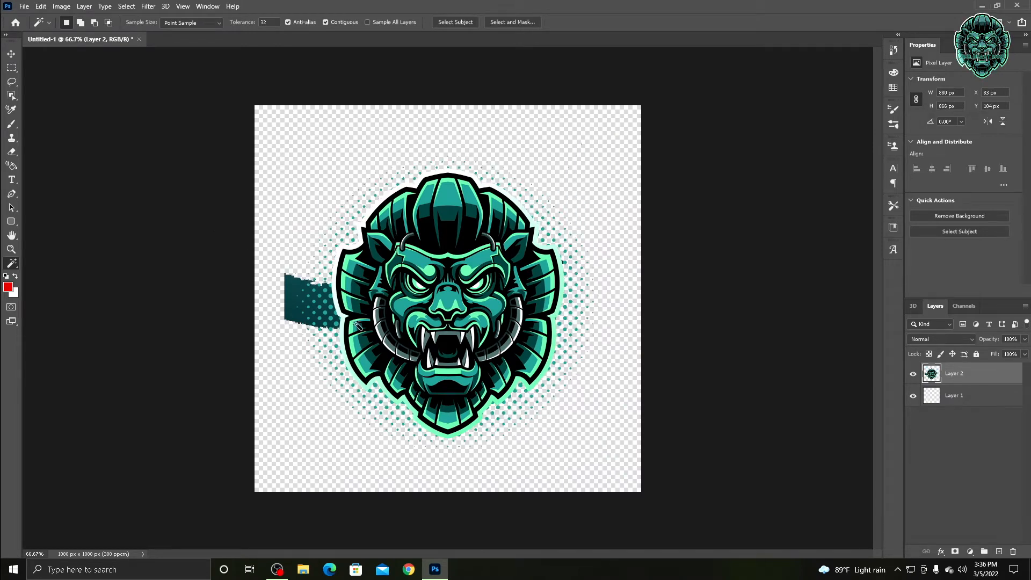
click(294, 289)
key(Delete)
key(ctrl+d)
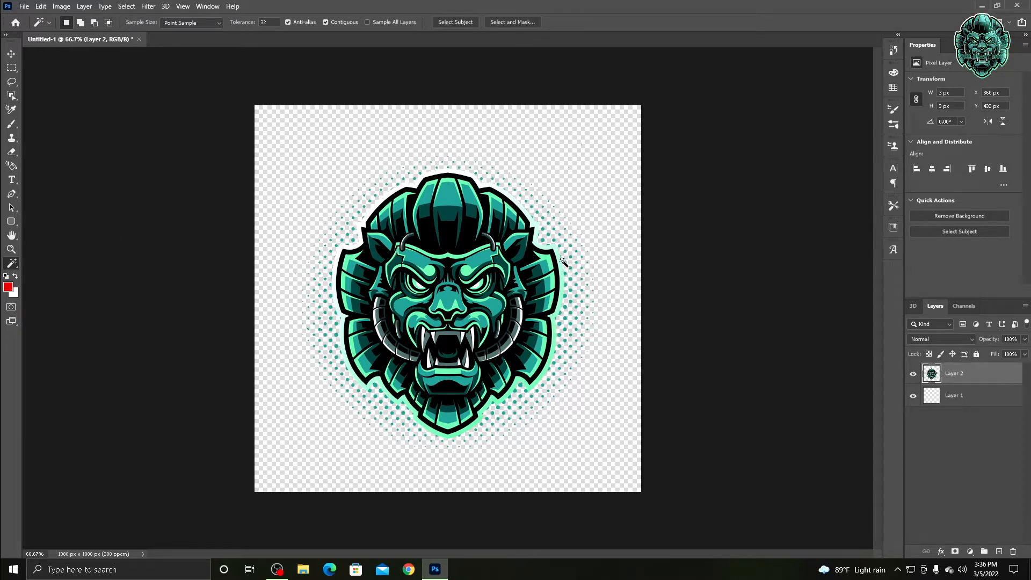
key(Delete)
key(ctrl+d)
Step: Move the lion artwork 13 px left and 3 px down on the canvas
click(10, 57)
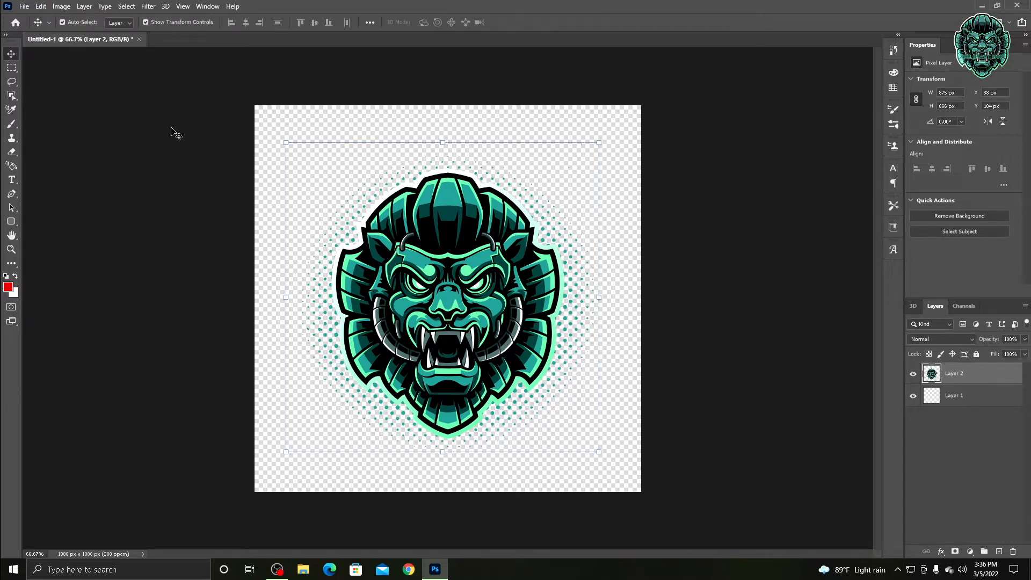
click(173, 130)
click(466, 326)
drag(467, 329, 462, 326)
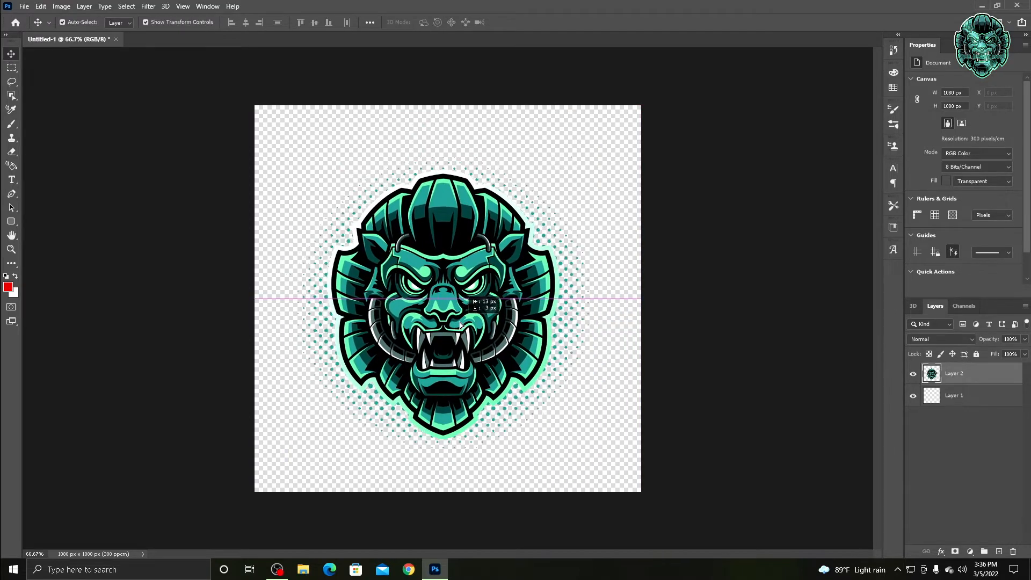
click(717, 240)
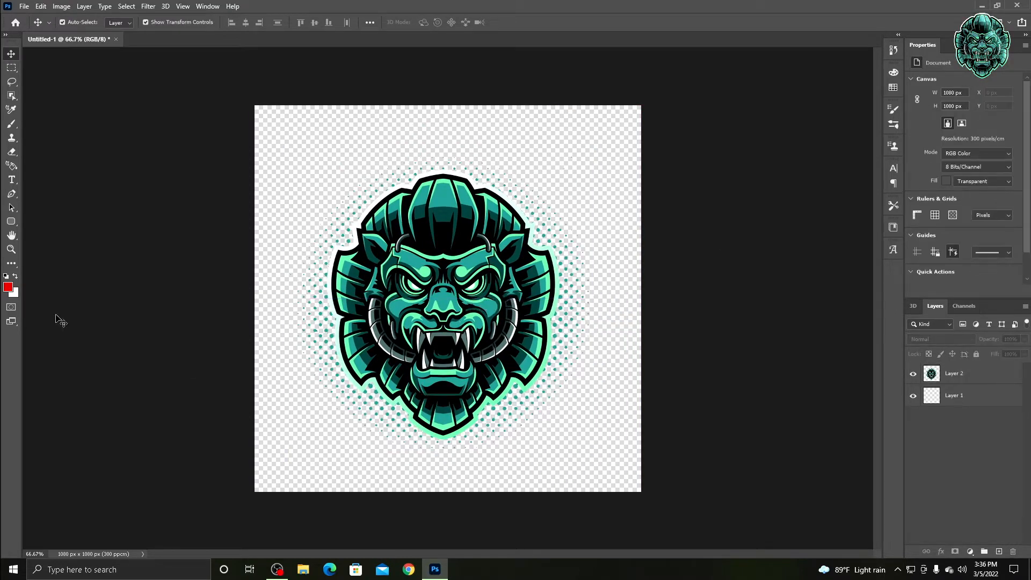
Step: Select the white part of the lower-left fang on Layer 2 with the Magic Wand and paste a copy as a new layer
click(12, 264)
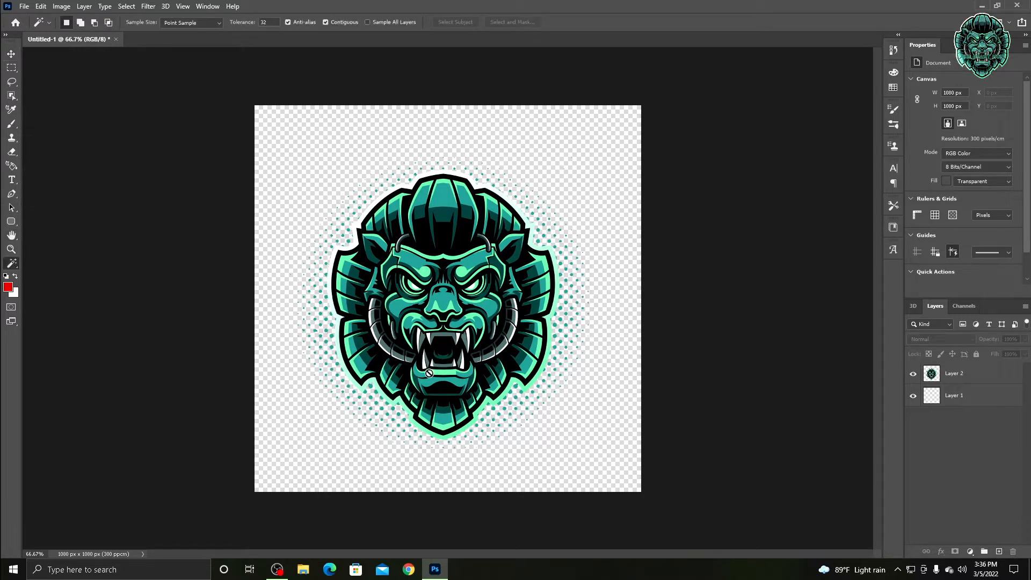
click(993, 382)
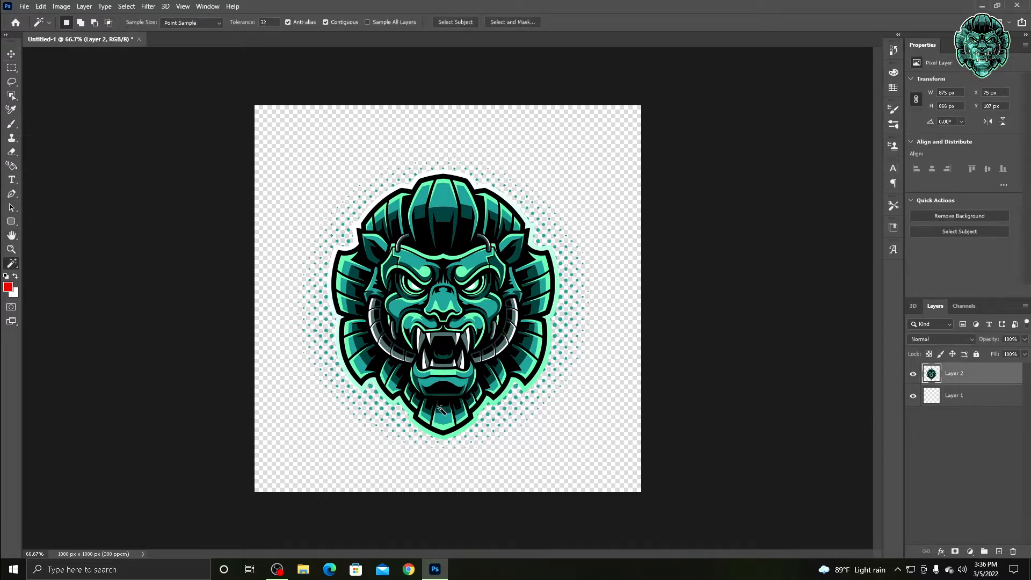
click(423, 363)
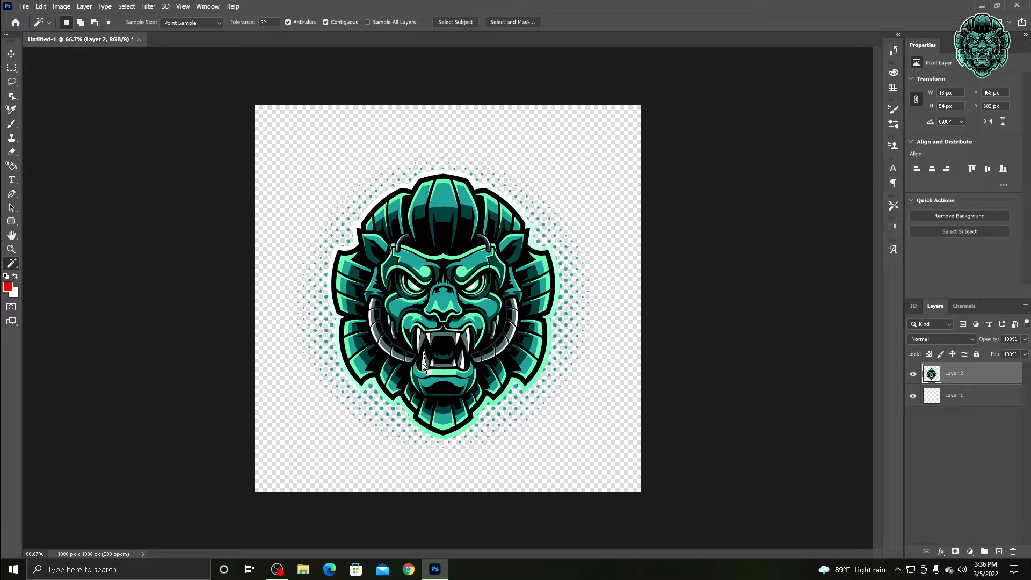
key(ctrl+c)
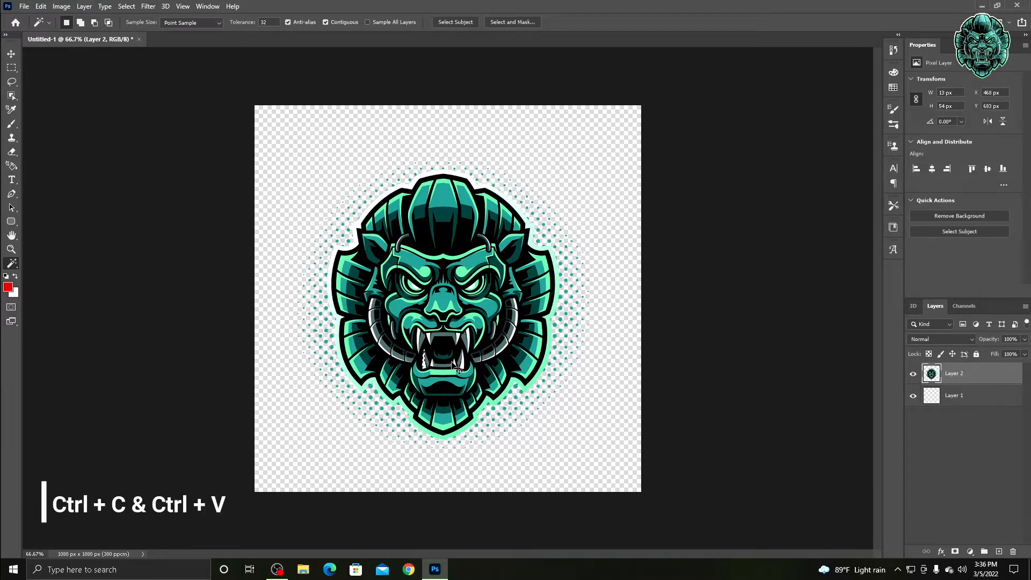
key(ctrl+v)
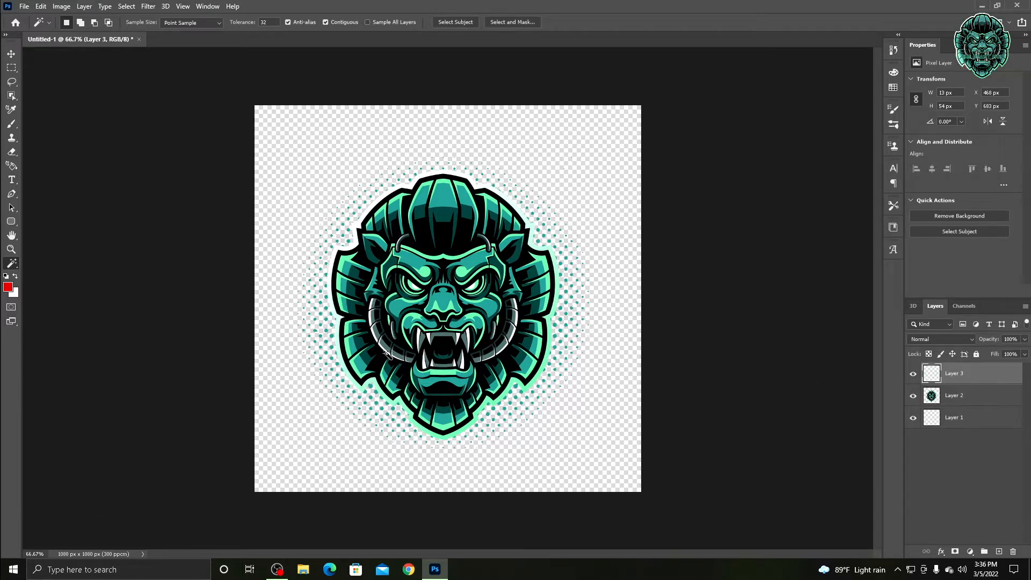
Step: Try moving the copied fang piece down from the mouth, and undo the move
click(11, 53)
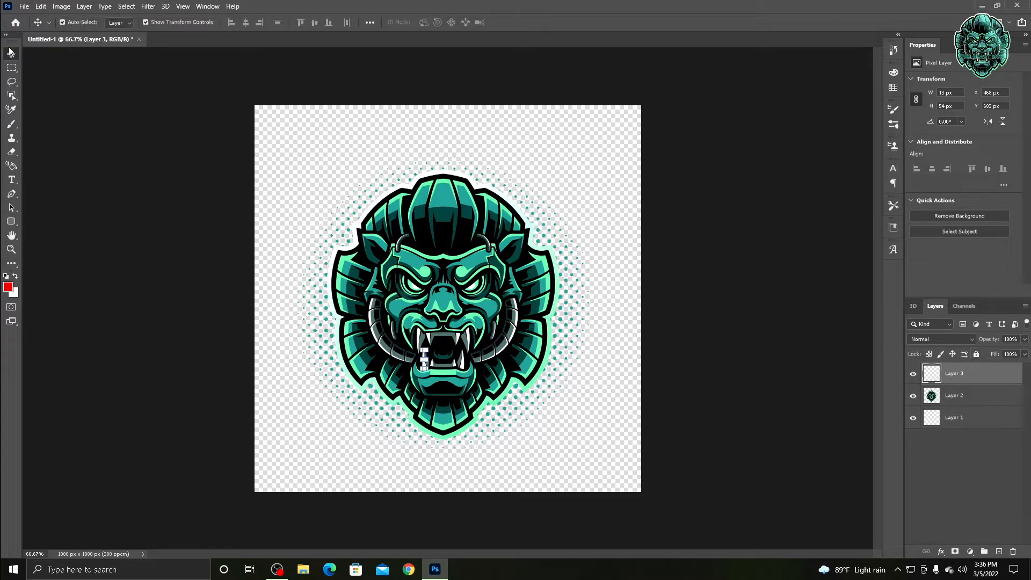
drag(427, 364, 437, 385)
key(ctrl+z)
ctrl+click(622, 322)
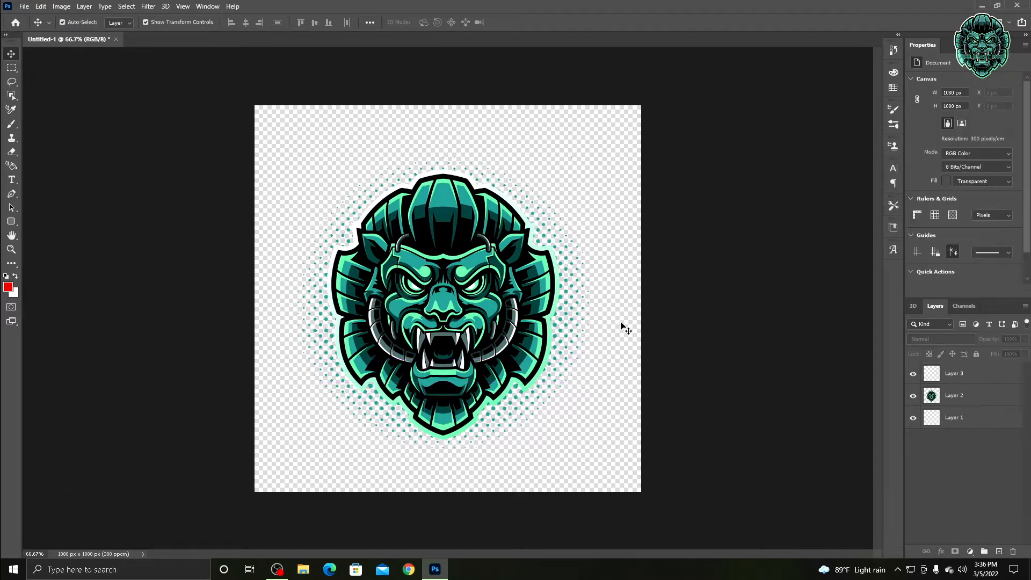
Step: Copy the lower-left fang's grey shading and the small white tooth beside it from Layer 2 onto separate new layers
key(w)
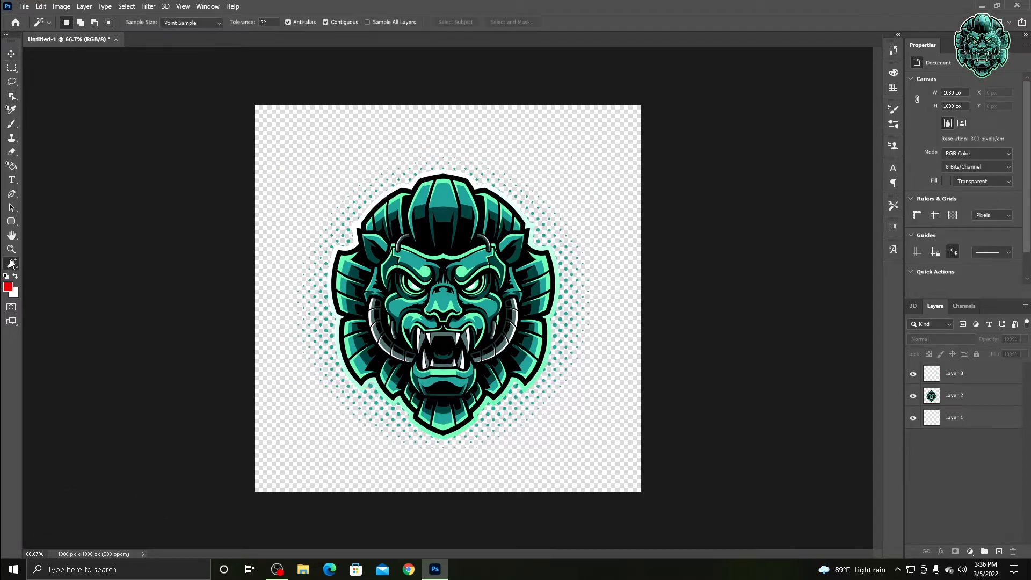
click(954, 395)
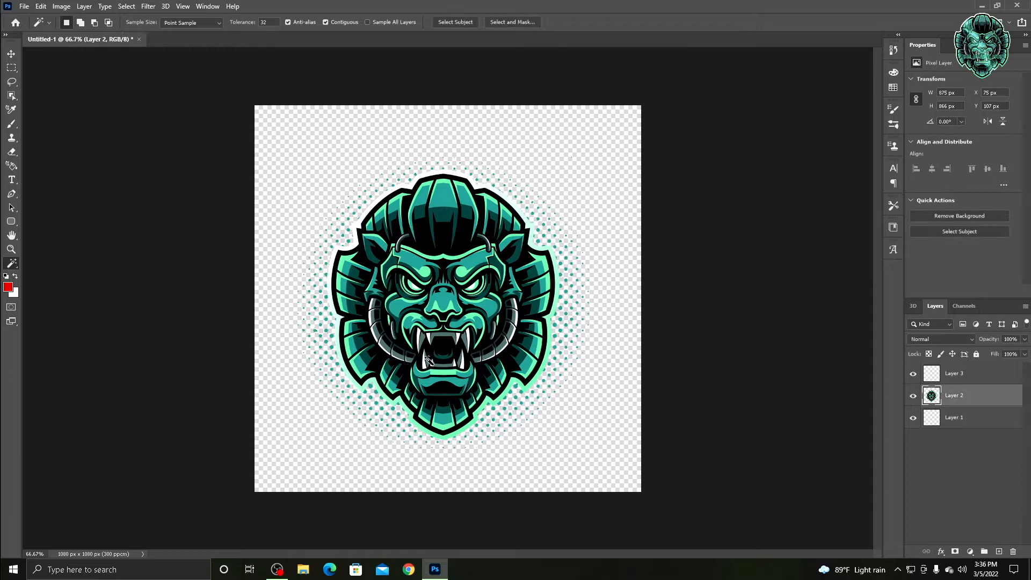
click(428, 362)
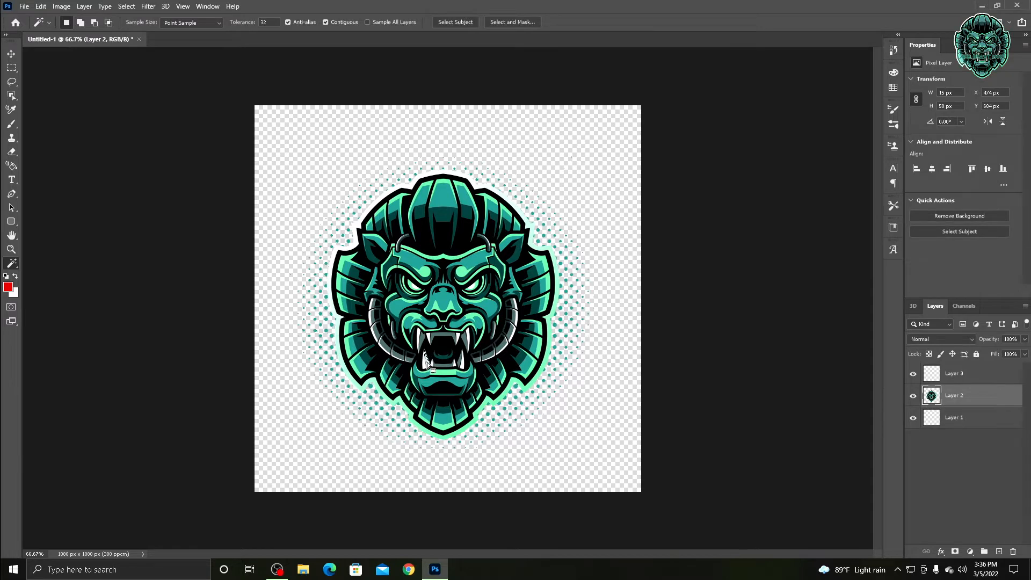
key(ctrl+j)
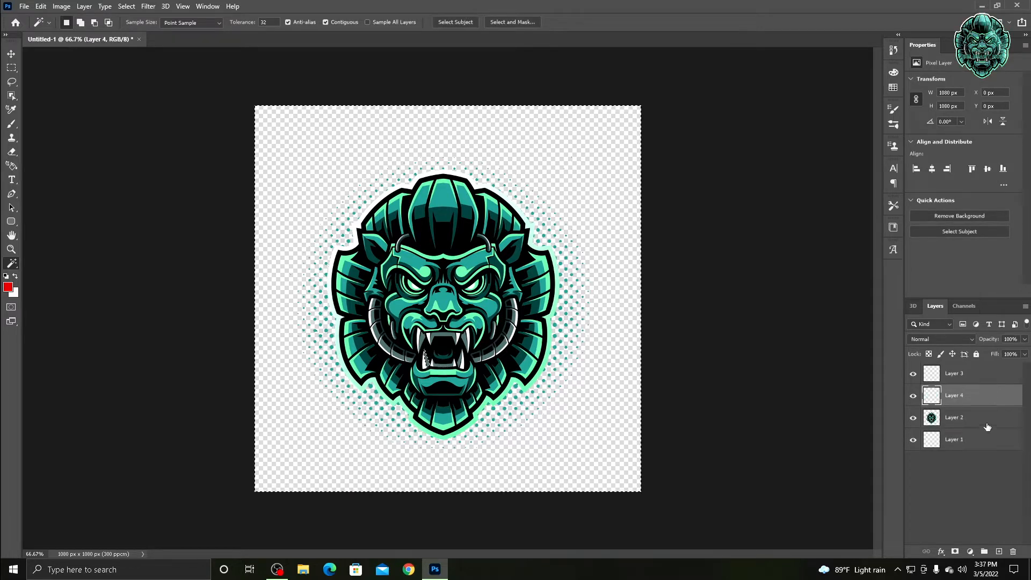
click(985, 422)
click(432, 363)
key(ctrl+j)
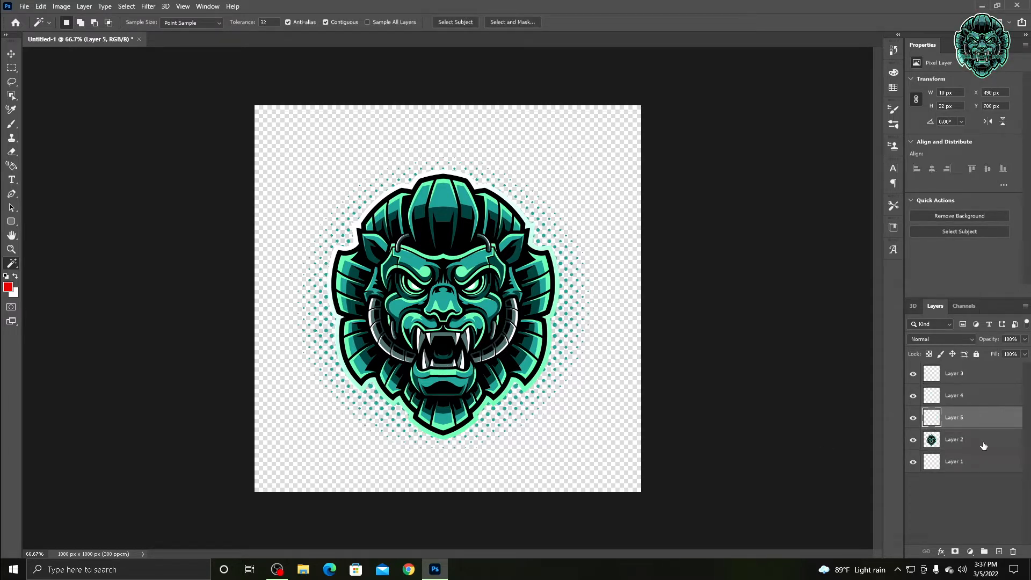
Step: Copy the grey strip between the lower teeth and the small white lower-right tooth from Layer 2 onto separate new layers
click(983, 439)
key(z)
click(445, 364)
click(446, 364)
key(w)
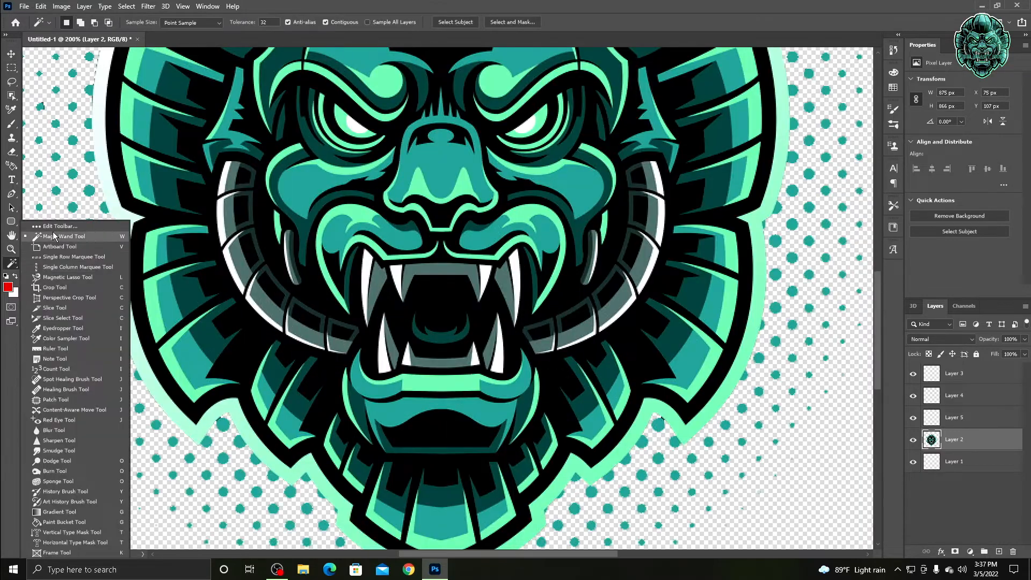
click(447, 363)
key(ctrl+j)
click(984, 462)
click(474, 358)
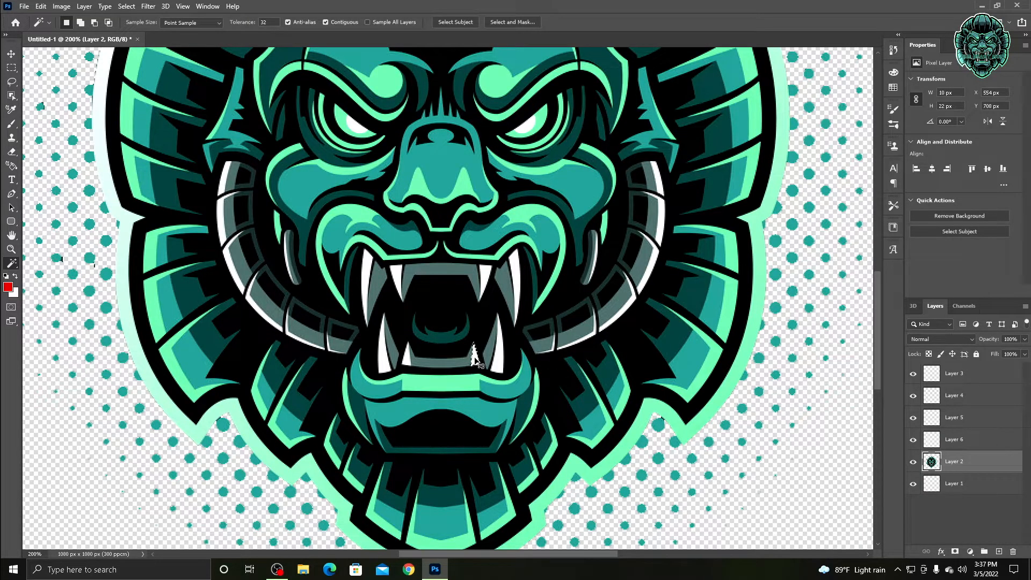
key(ctrl+j)
Step: Copy the lower-right fang's white part and its grey shading from Layer 2 onto separate new layers
click(983, 484)
click(493, 356)
key(ctrl+j)
click(983, 508)
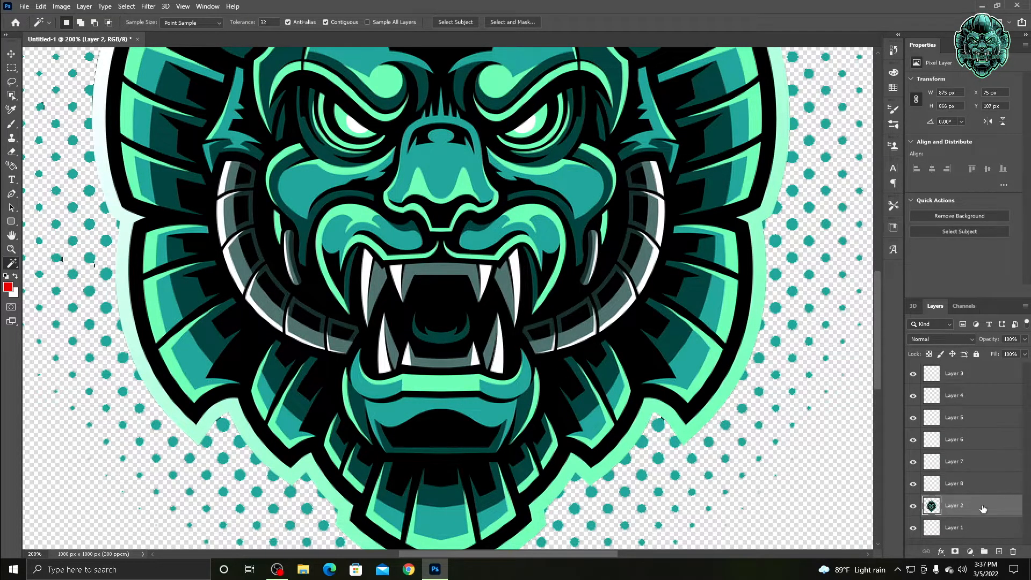
click(490, 352)
key(ctrl+j)
Step: Try copying the white part of the upper-right fang onto its own layer, and undo the copy
click(959, 532)
click(515, 268)
key(ctrl+j)
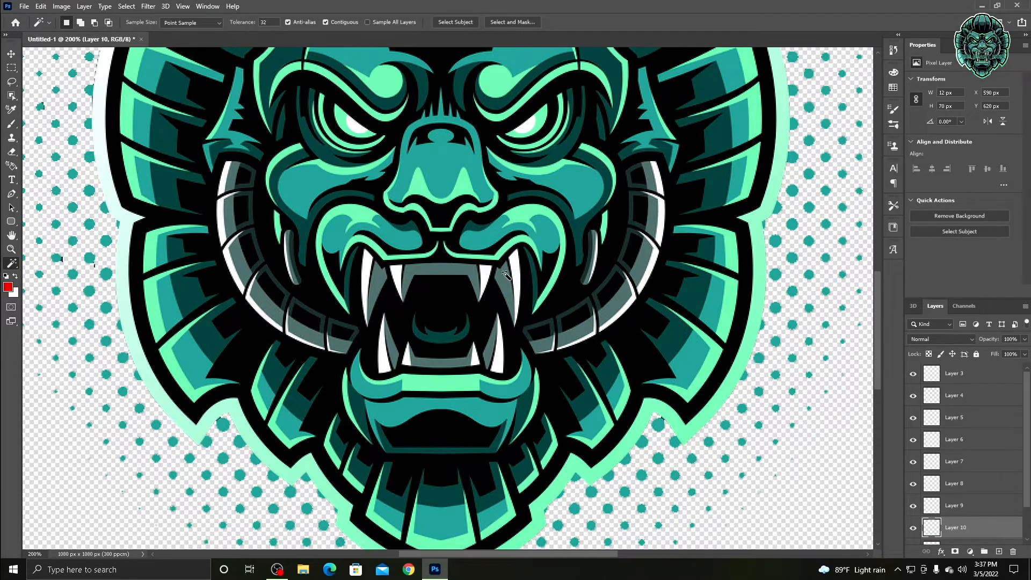
scroll(960, 497, down, 2)
click(989, 517)
key(ctrl+z)
key(ctrl+z)
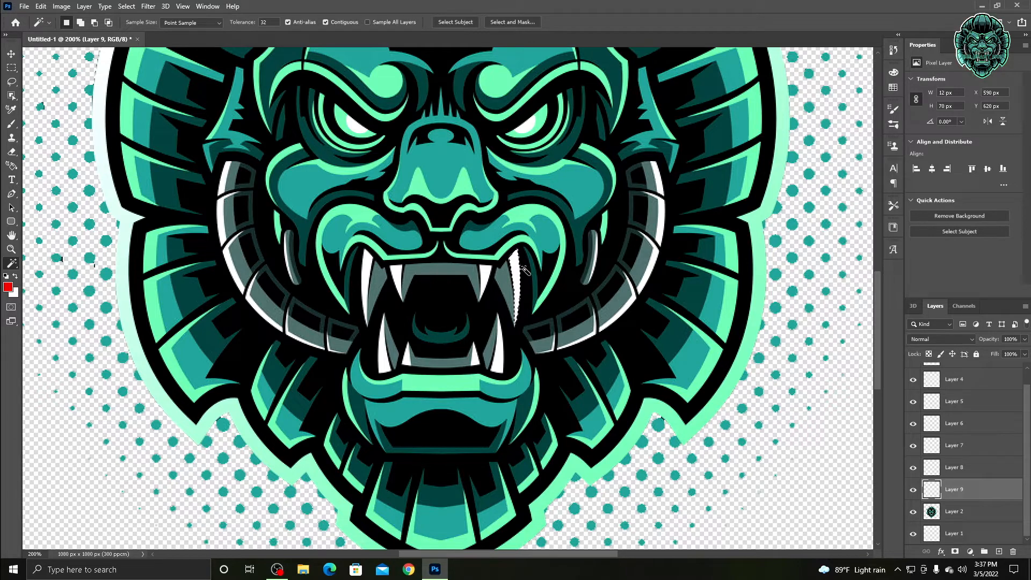
Step: Merge the copied lower-teeth layers, Layer 3 through Layer 9, into a single layer
ctrl+click(978, 467)
ctrl+click(972, 445)
ctrl+click(967, 423)
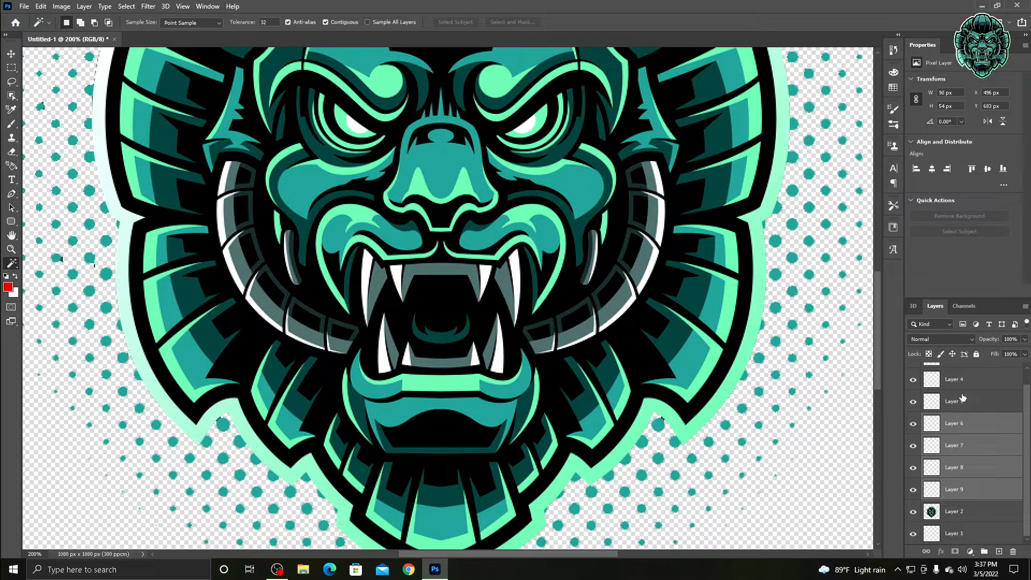
ctrl+click(963, 400)
ctrl+click(967, 380)
scroll(994, 443, up, 1)
ctrl+click(958, 376)
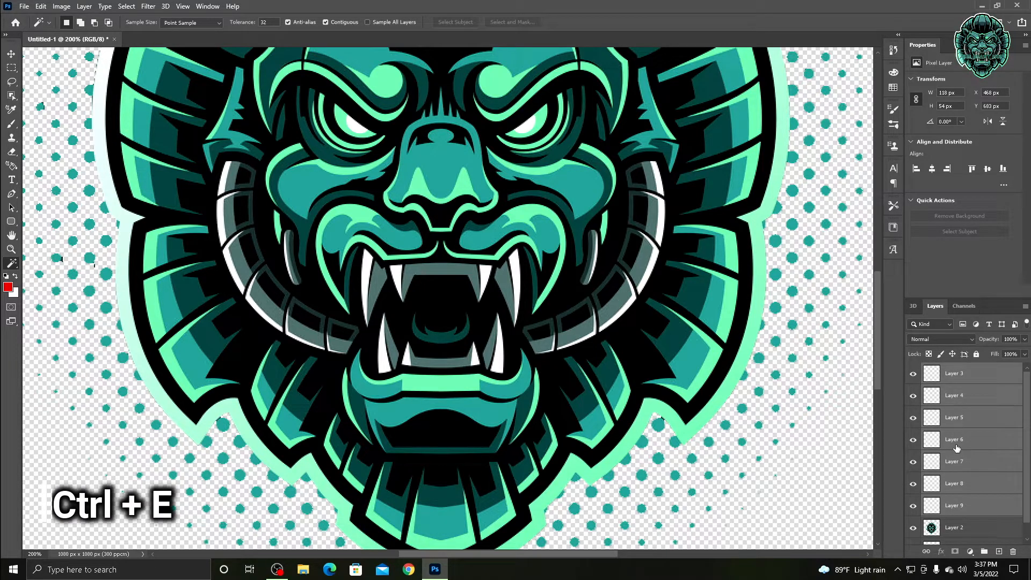
key(ctrl+e)
mouse_move(959, 373)
mouse_down()
mouse_move(964, 406)
mouse_move(962, 359)
mouse_move(962, 389)
mouse_move(963, 374)
mouse_up()
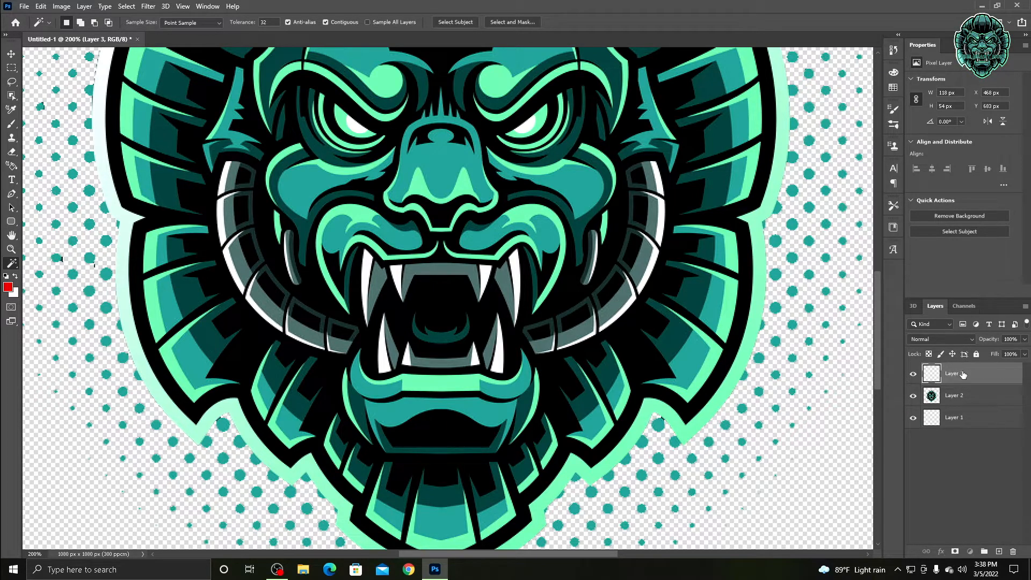
Step: Copy the upper-right fang's white part and its grey shading from Layer 2 onto separate new layers
click(954, 406)
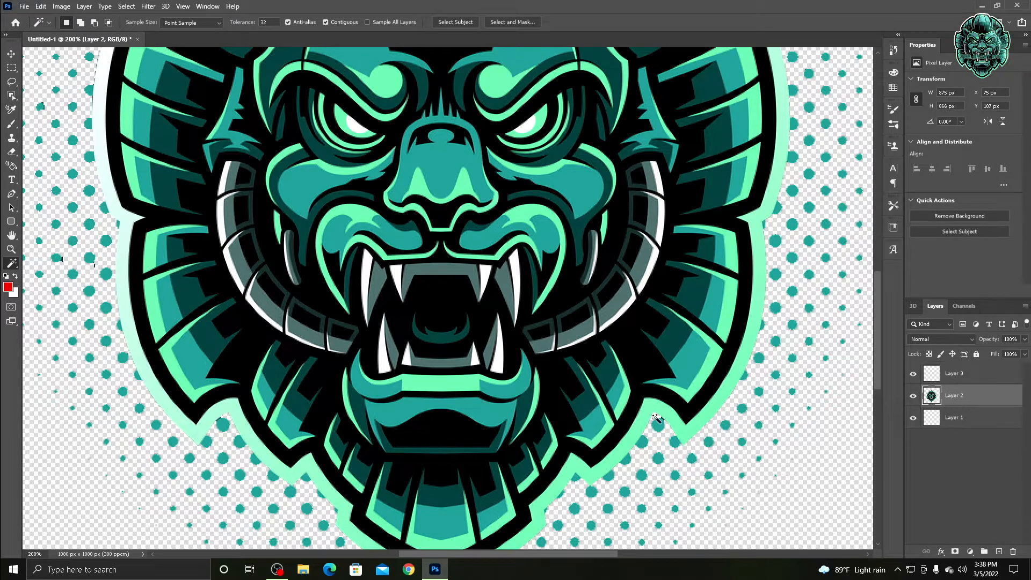
click(515, 282)
key(ctrl+j)
ctrl+click(504, 289)
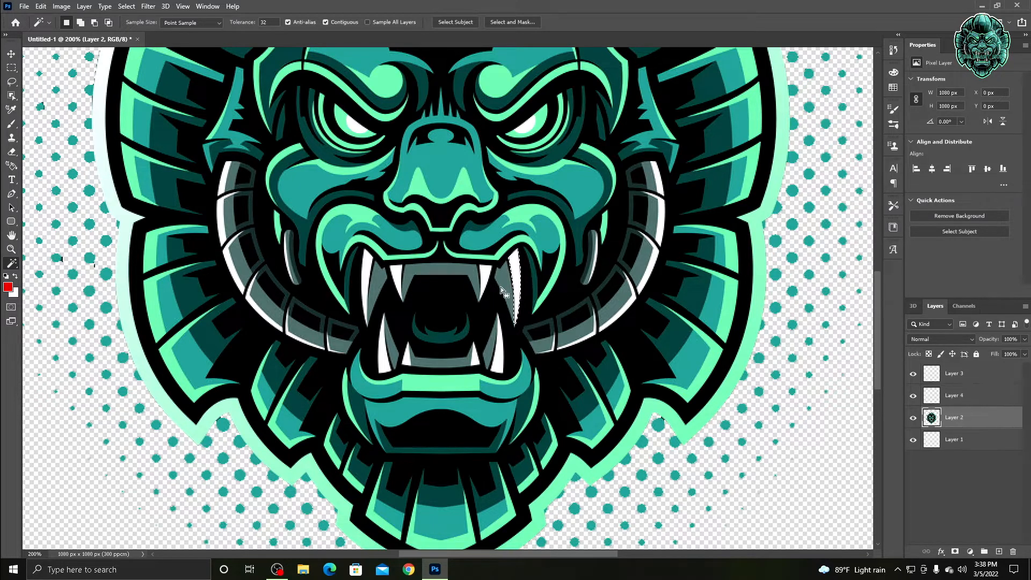
click(504, 286)
key(ctrl+j)
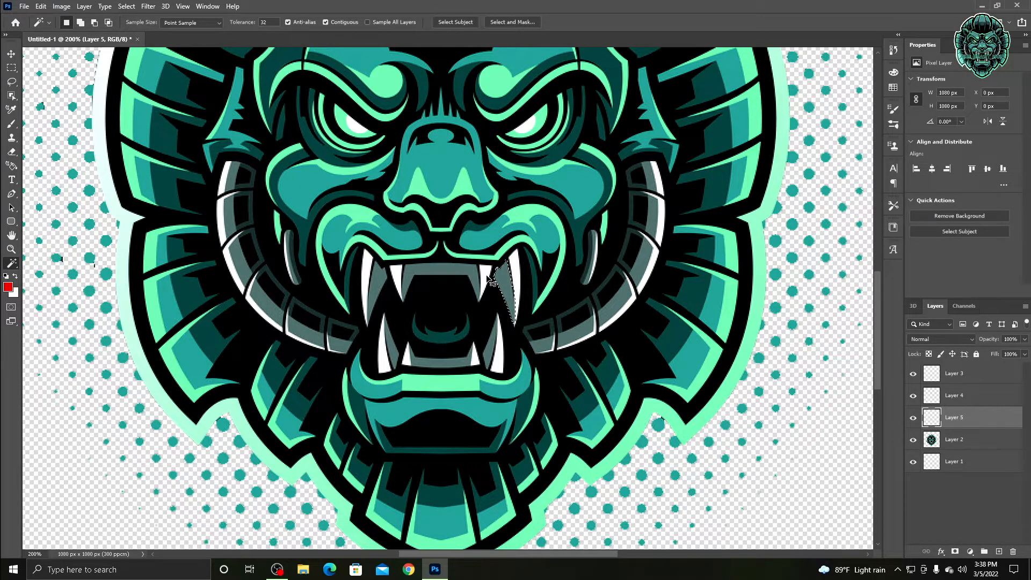
Step: Copy the two small white upper teeth and the grey strip between them from Layer 2 onto separate new layers
ctrl+click(486, 276)
click(486, 276)
click(482, 283)
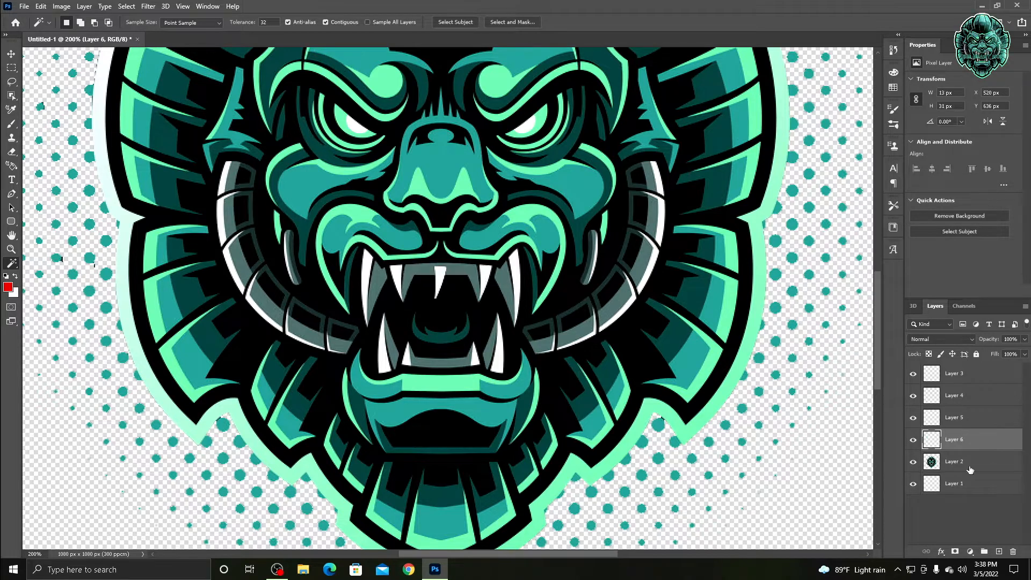
key(ctrl+j)
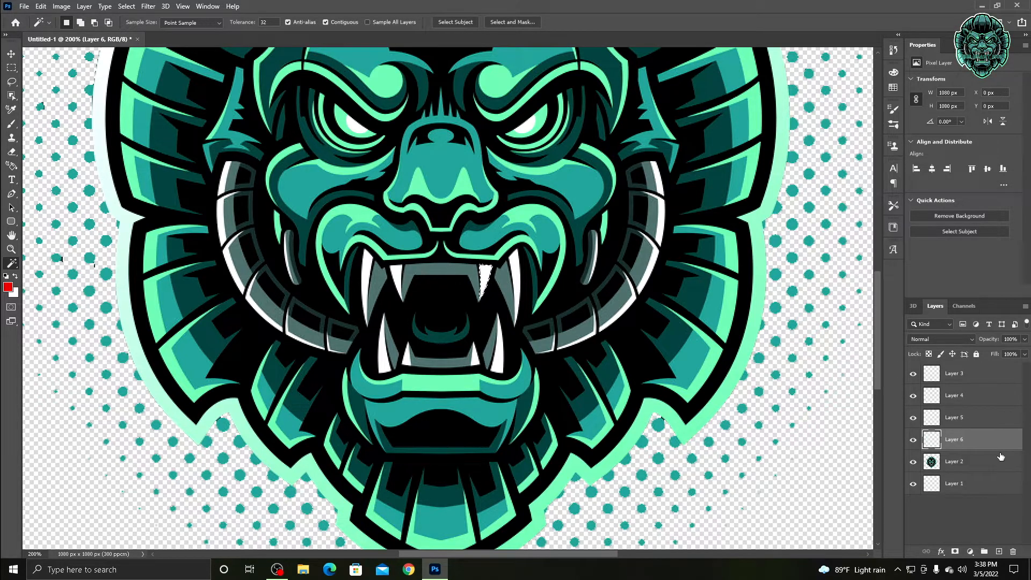
click(1000, 457)
click(446, 268)
key(ctrl+j)
click(983, 483)
click(396, 274)
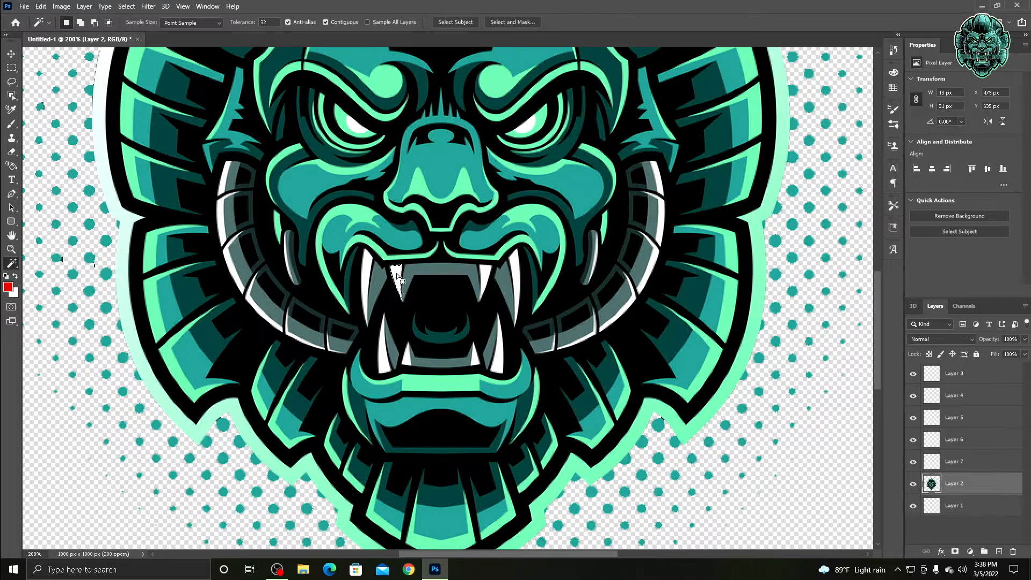
key(ctrl+j)
Step: Copy the upper-left fang's grey shading and its white part from Layer 2 onto separate new layers
click(983, 505)
click(378, 288)
key(ctrl+j)
click(977, 527)
click(367, 266)
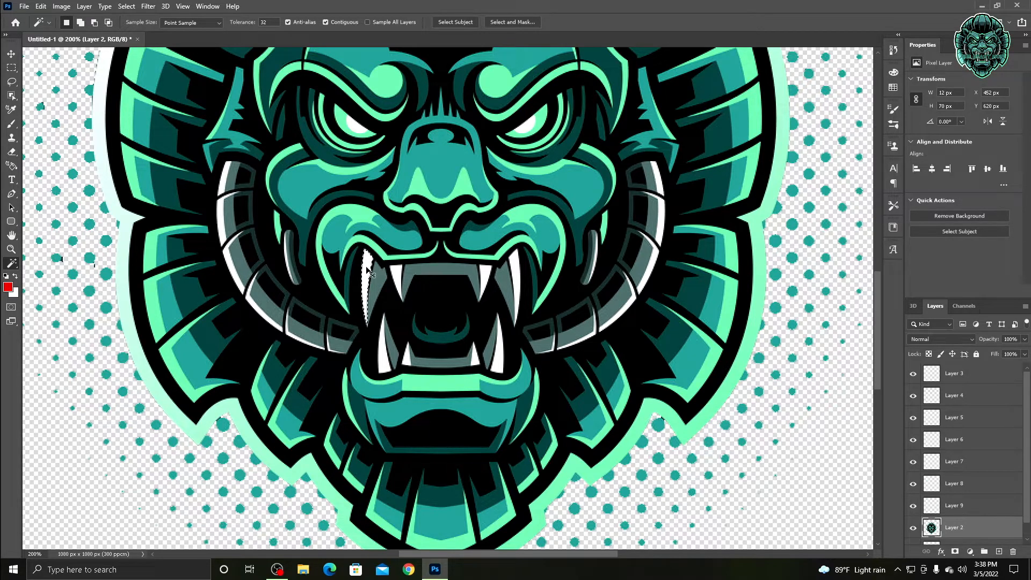
key(ctrl+j)
Step: Merge all the copied tooth layers, Layer 3 through Layer 10, into one layer
click(972, 399)
ctrl+click(973, 419)
ctrl+click(975, 441)
ctrl+click(976, 463)
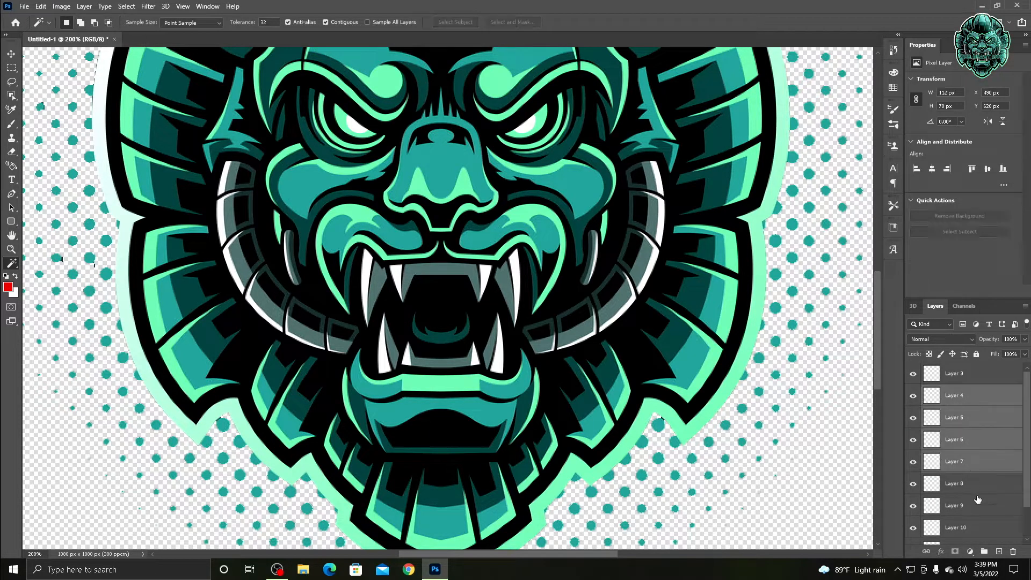
ctrl+click(981, 527)
ctrl+click(983, 482)
ctrl+click(980, 505)
scroll(962, 517, down, 2)
key(ctrl+e)
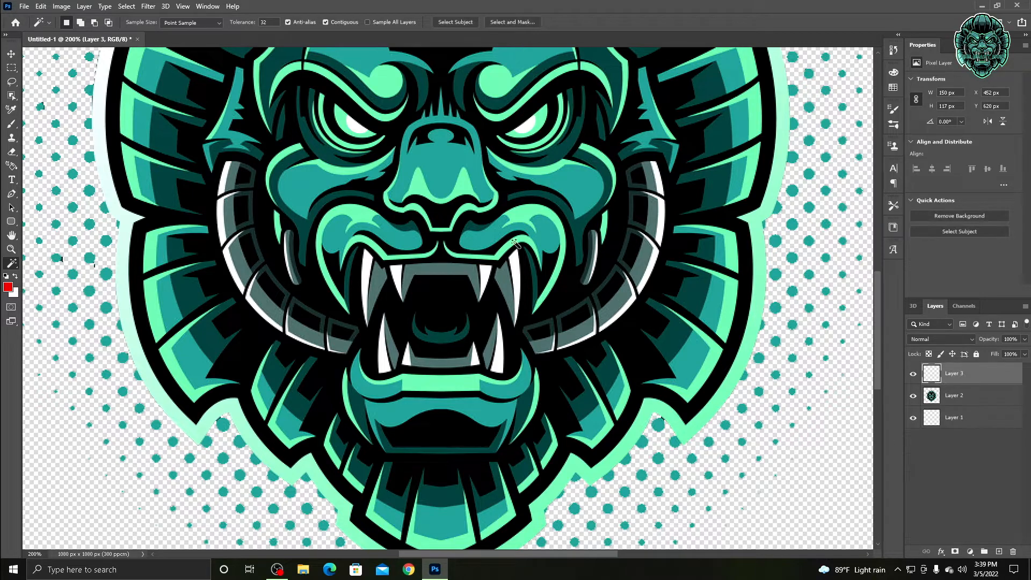
Step: Erase the stray black specks among the halftone dots left of the mane on Layer 2, using a 14 px hard round Eraser
click(11, 252)
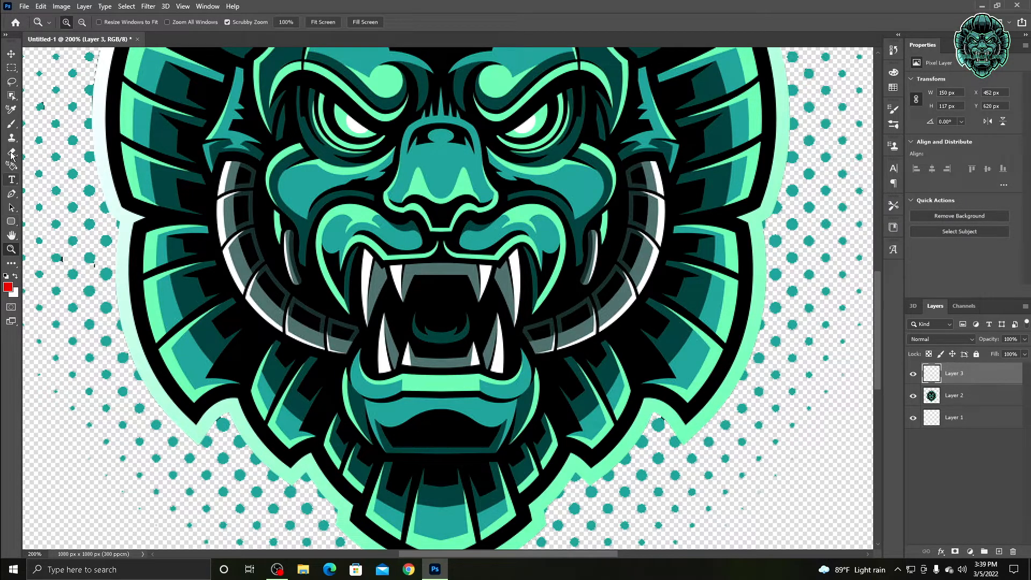
click(237, 149)
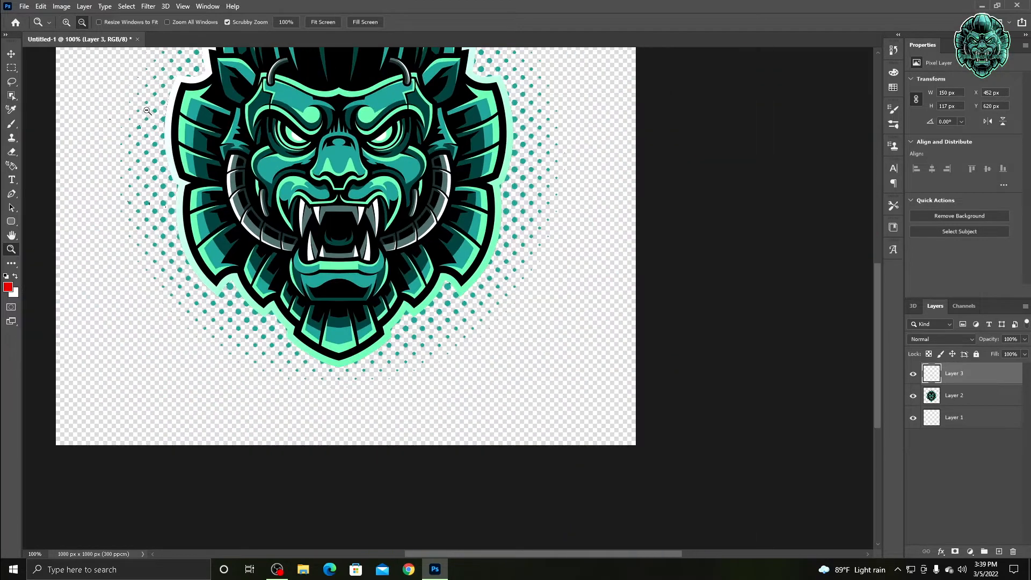
click(236, 148)
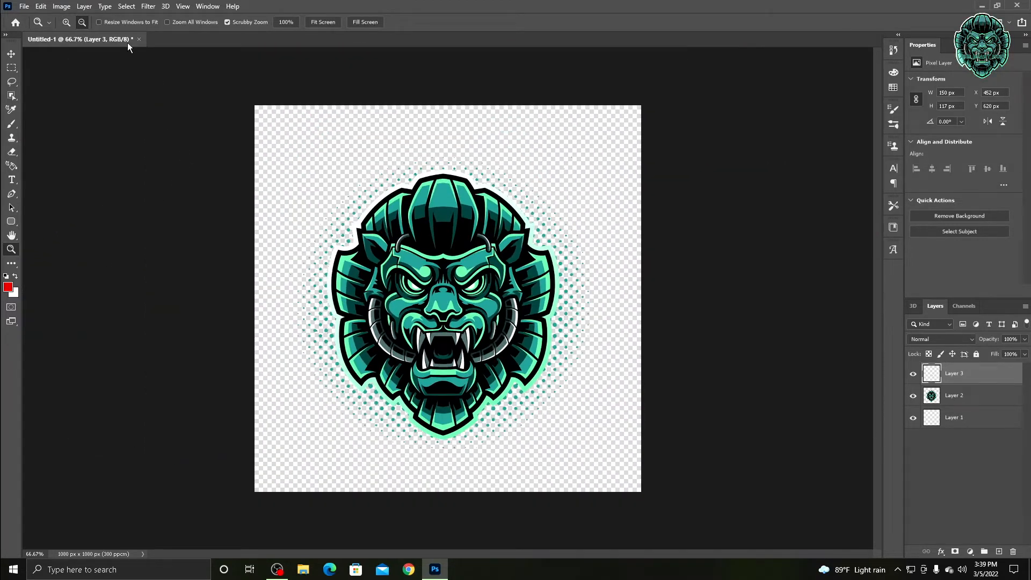
drag(296, 307, 336, 324)
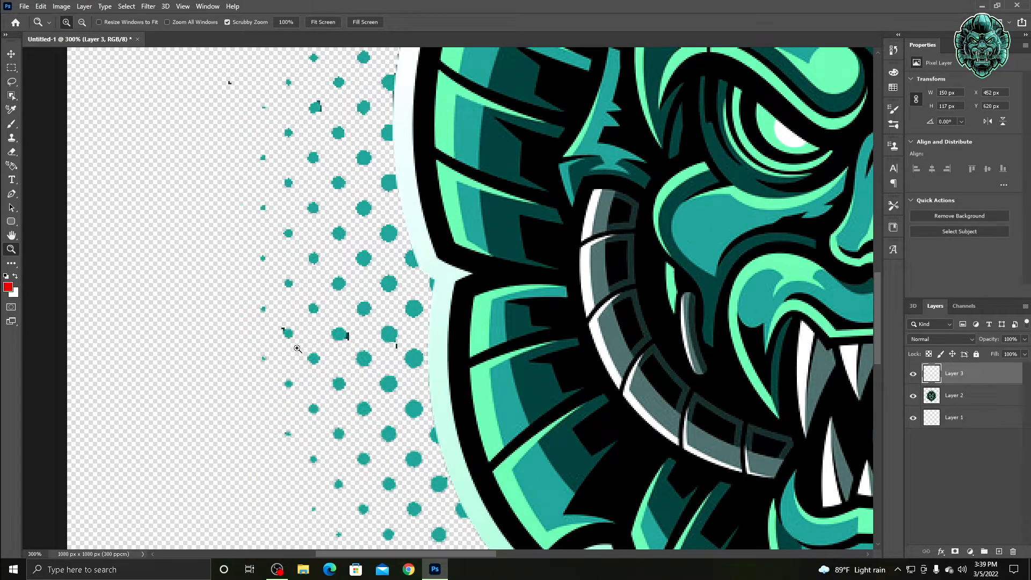
click(12, 151)
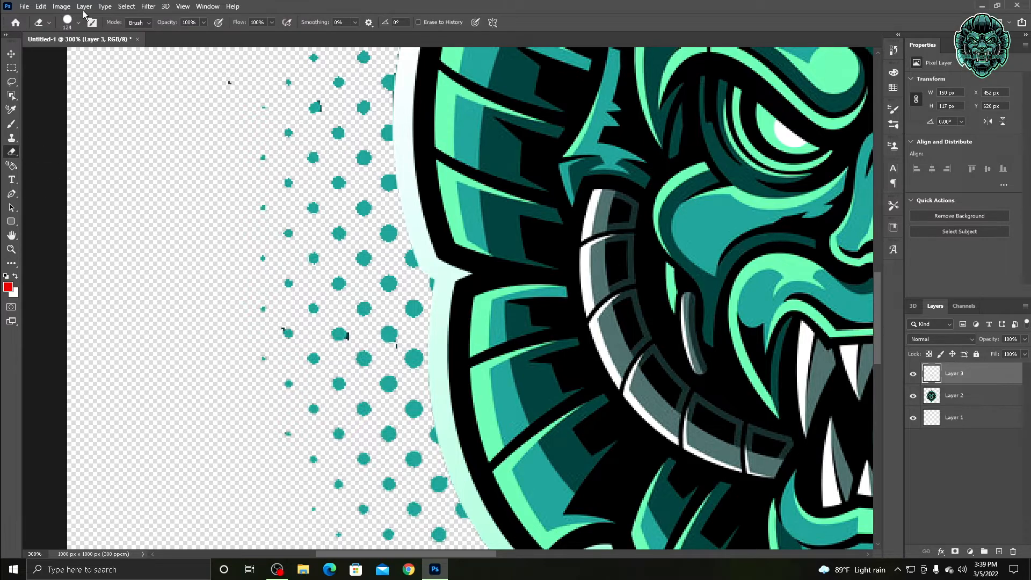
click(79, 23)
click(67, 57)
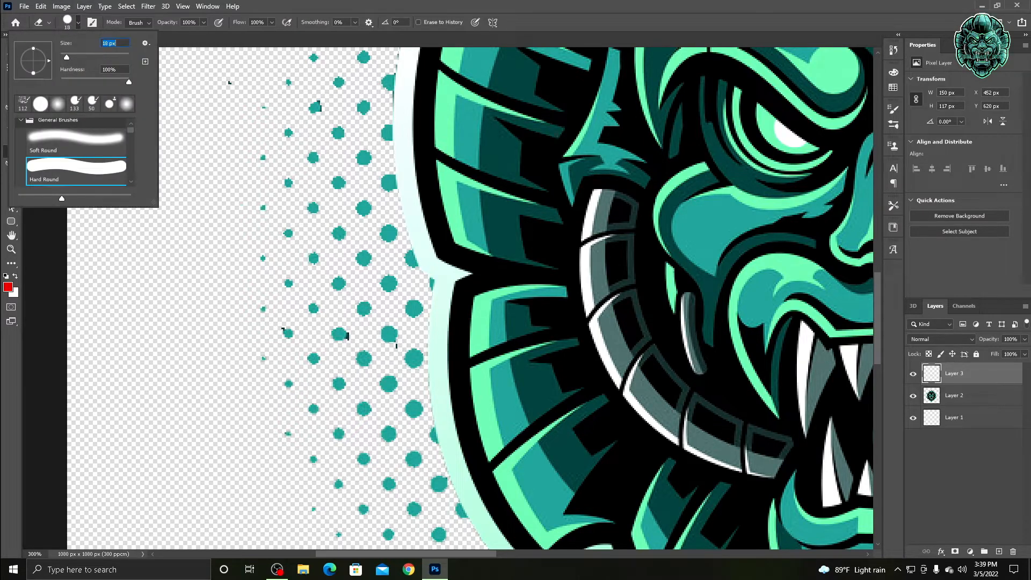
click(281, 316)
click(78, 24)
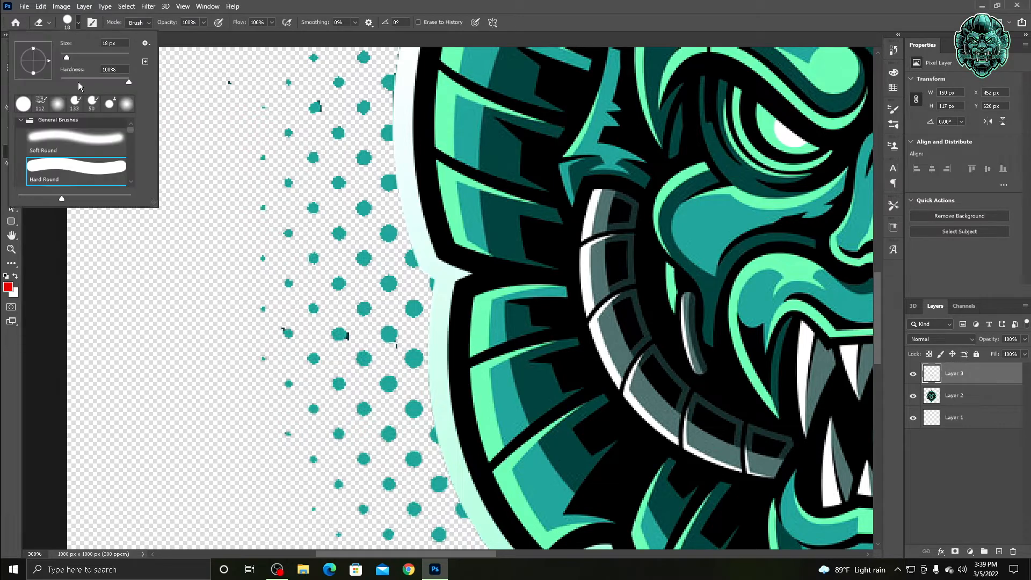
click(66, 58)
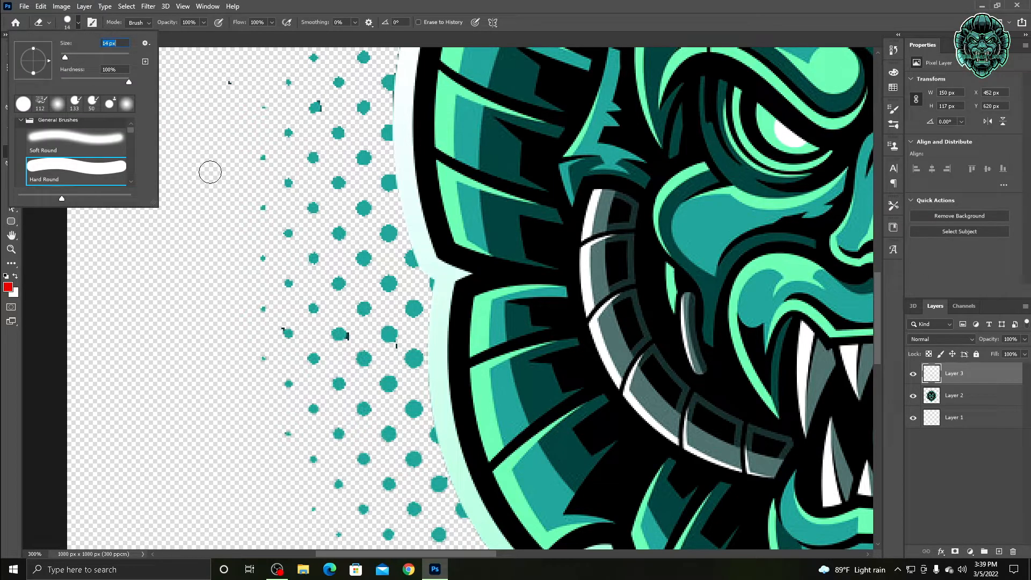
click(277, 322)
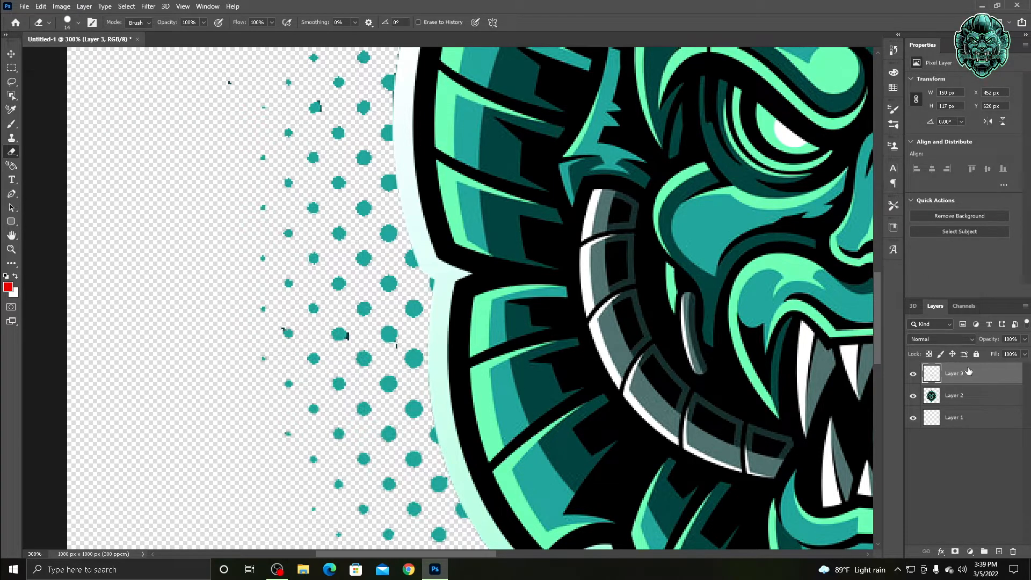
click(967, 395)
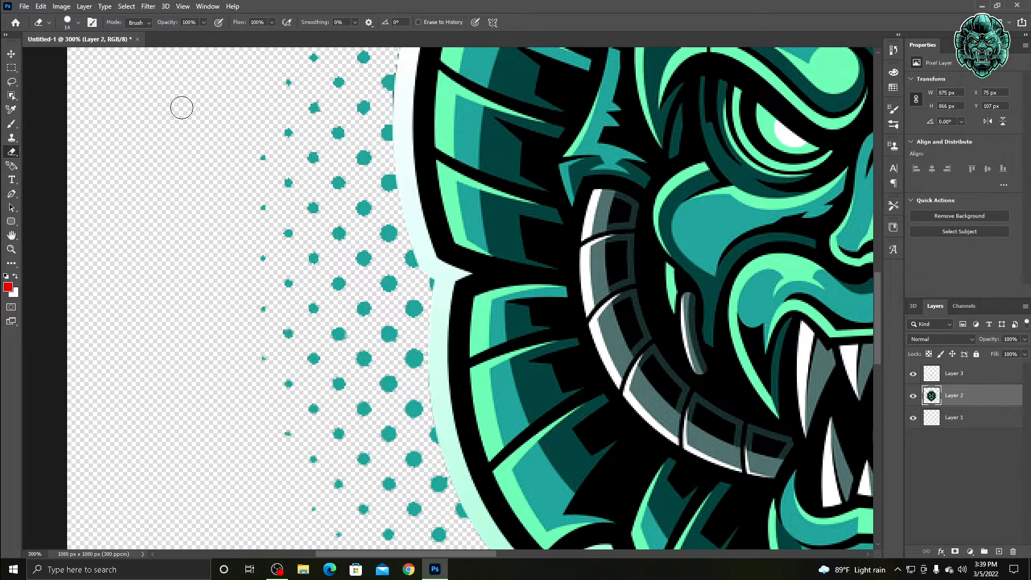
Step: Erase the stray dark specks on Layer 2 in the empty area beyond the logo's upper-right halftone dots
click(11, 235)
drag(256, 174, 80, 361)
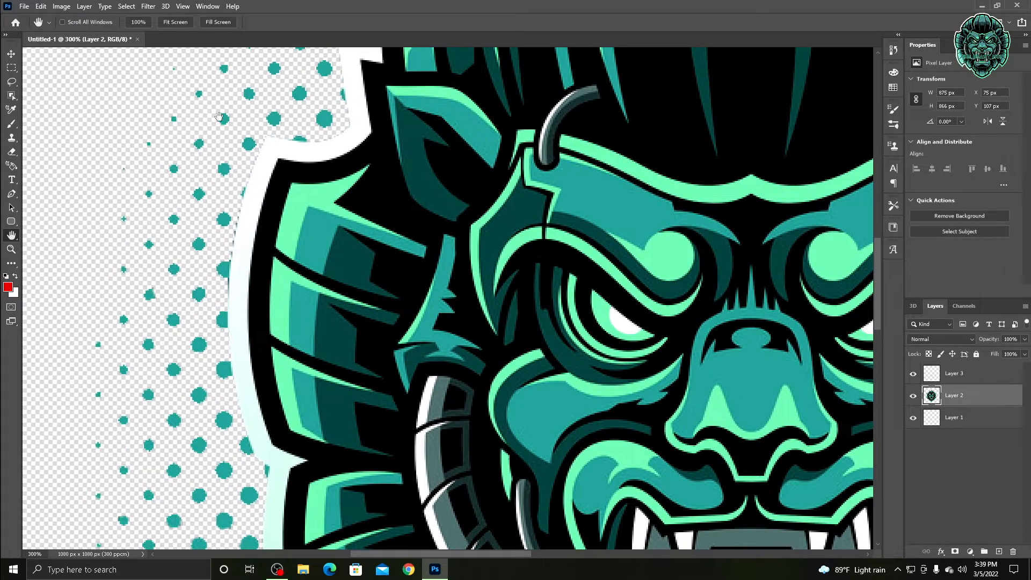
drag(201, 138, 473, 1)
drag(605, 327, 129, 335)
drag(843, 80, 220, 558)
drag(322, 53, 736, 564)
drag(531, 298, 301, 253)
drag(557, 202, 370, 241)
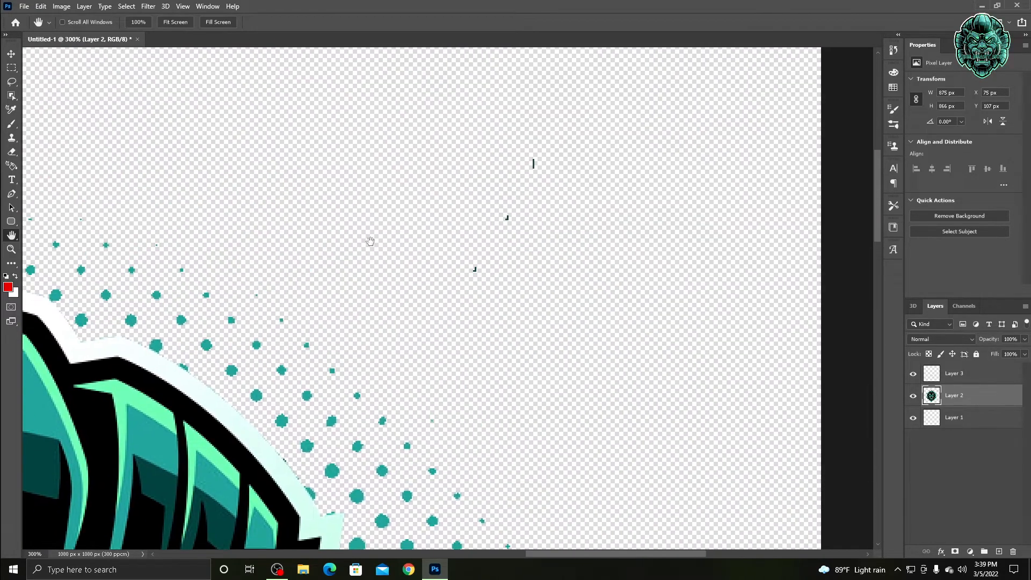
click(11, 152)
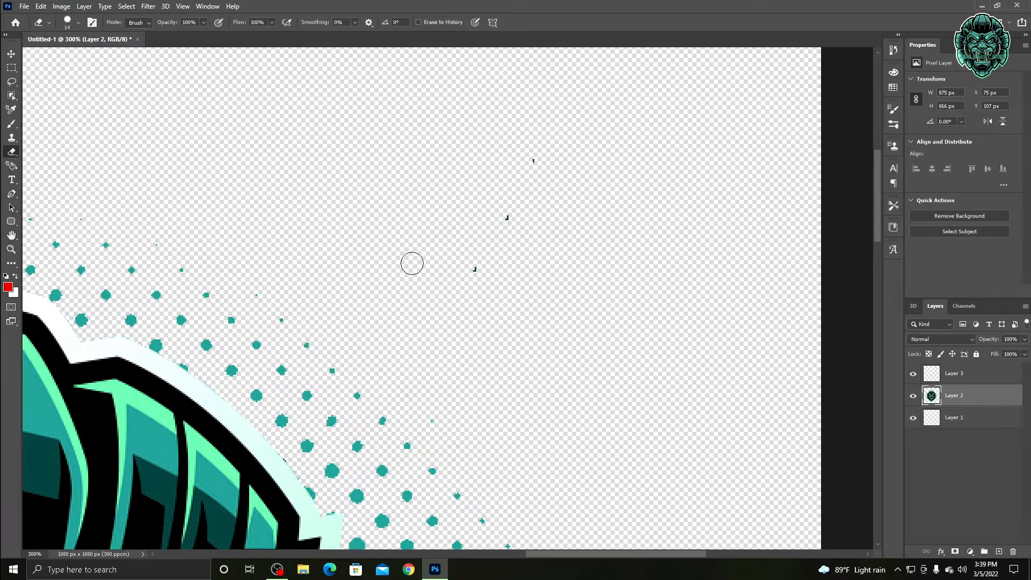
click(534, 160)
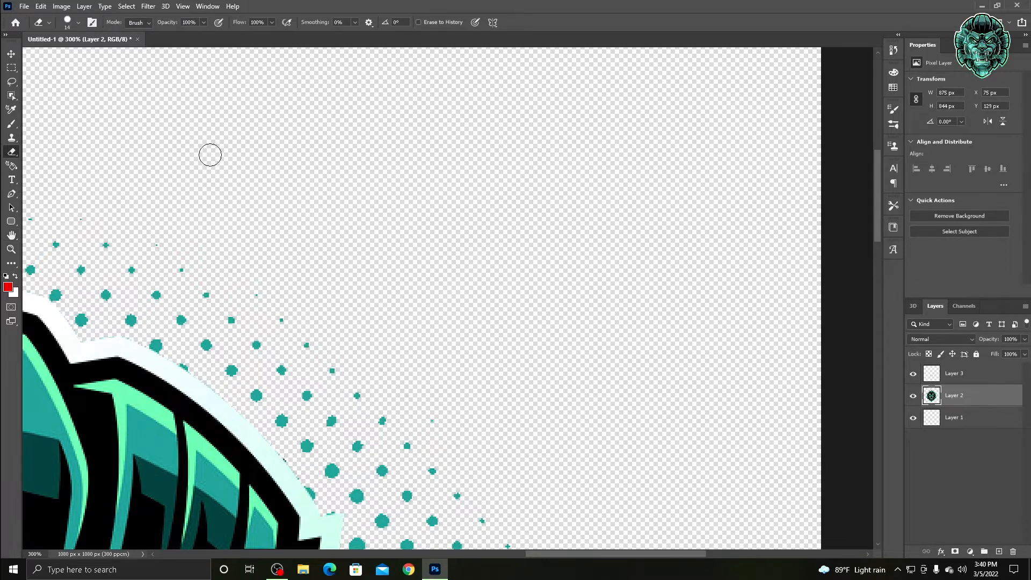
Step: Switch to the Move tool and deselect the active layer
click(12, 249)
click(81, 22)
click(114, 178)
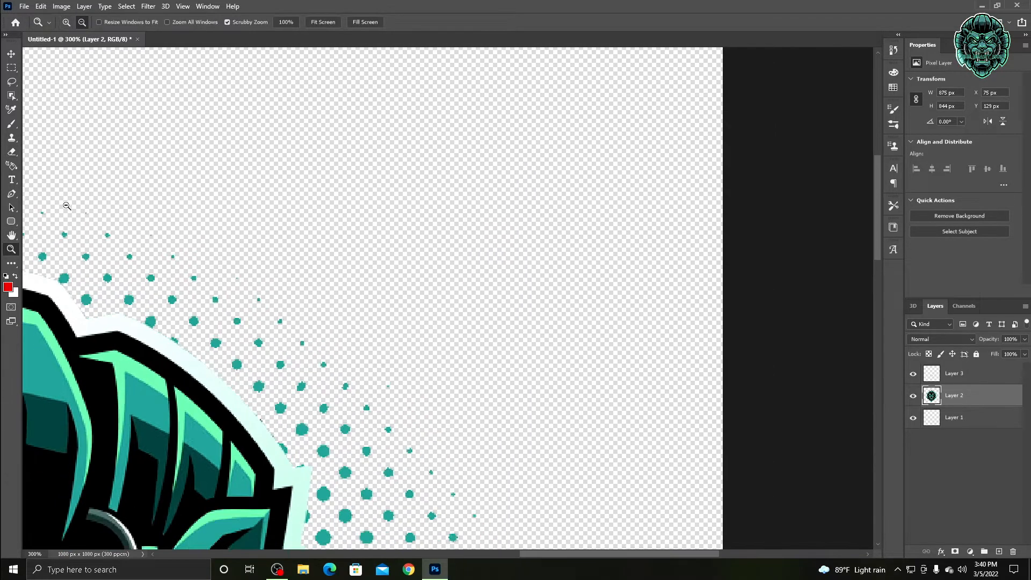
click(63, 265)
click(105, 325)
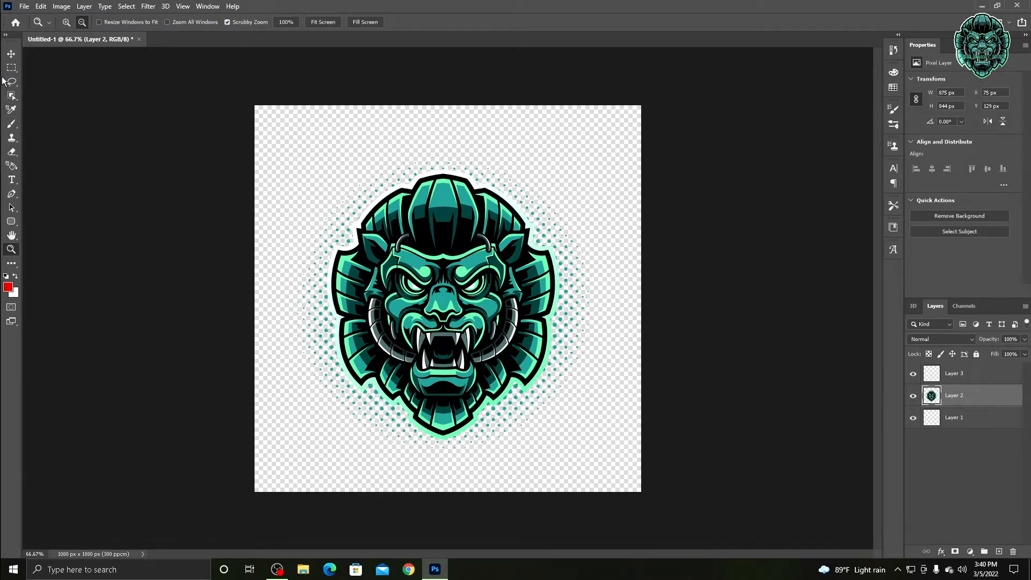
click(11, 54)
click(623, 275)
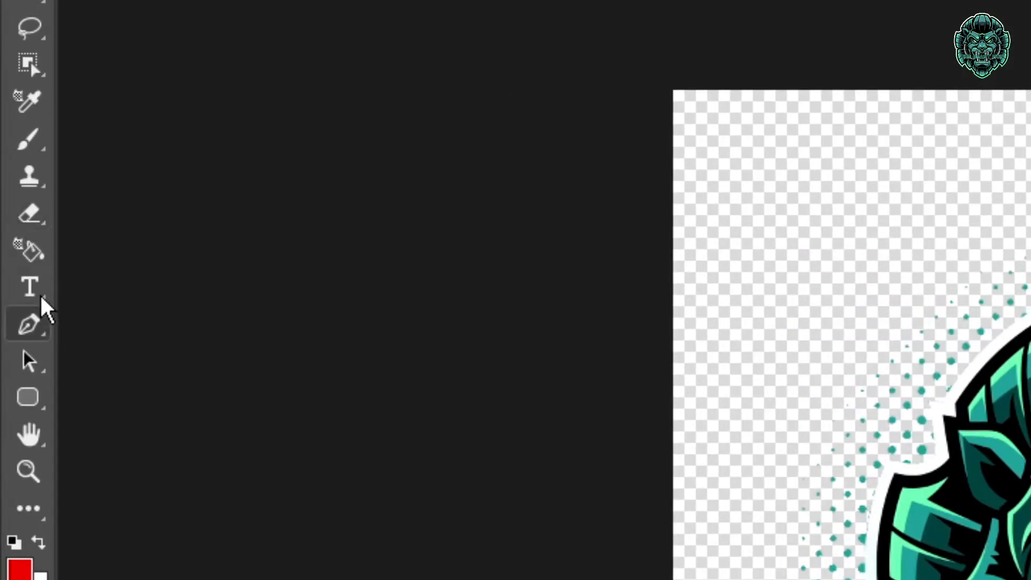
Step: Add a horizontal LOREM IPSUM text line across the lion's mouth in the Space Quest font
click(30, 290)
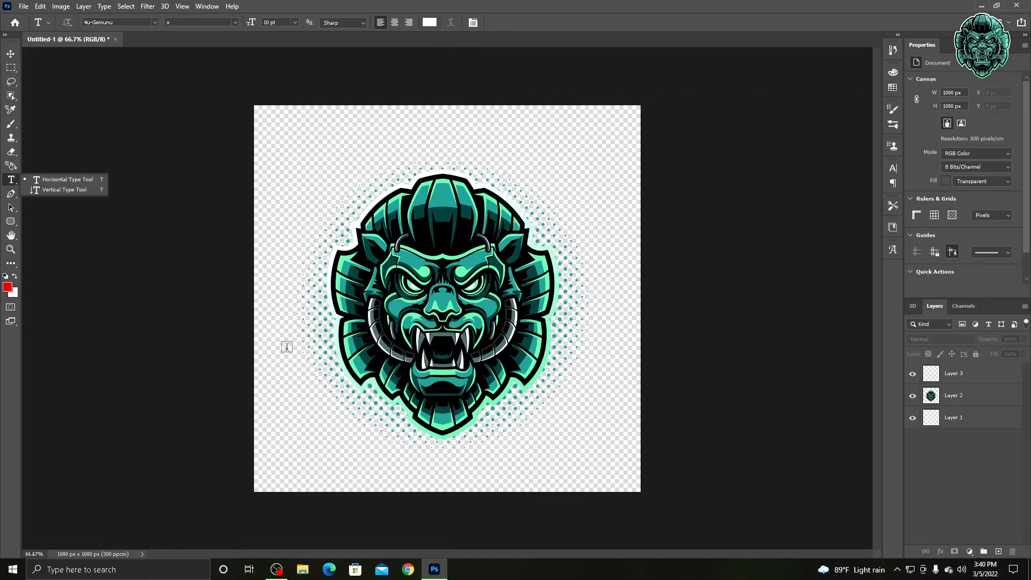
click(278, 331)
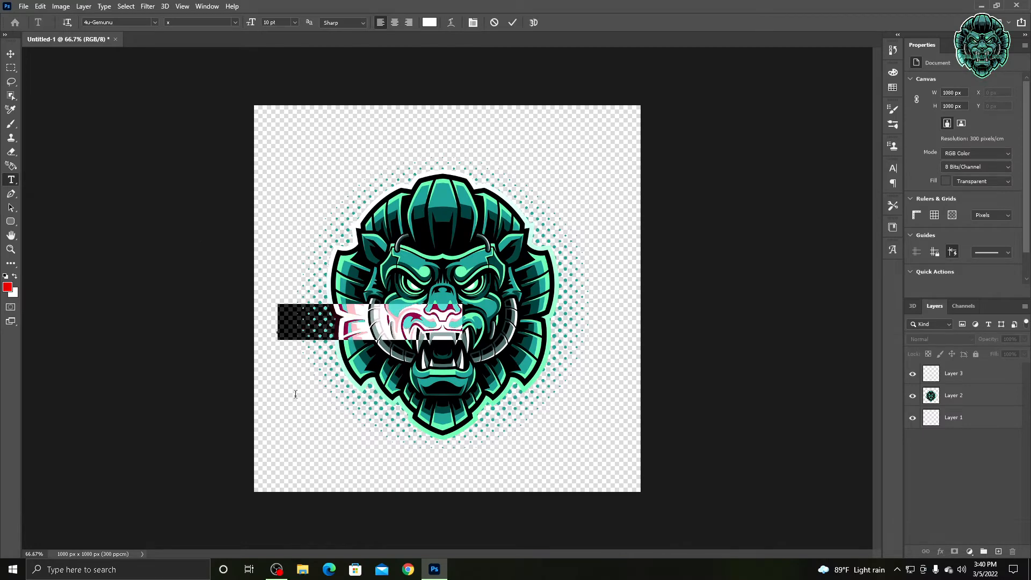
click(156, 21)
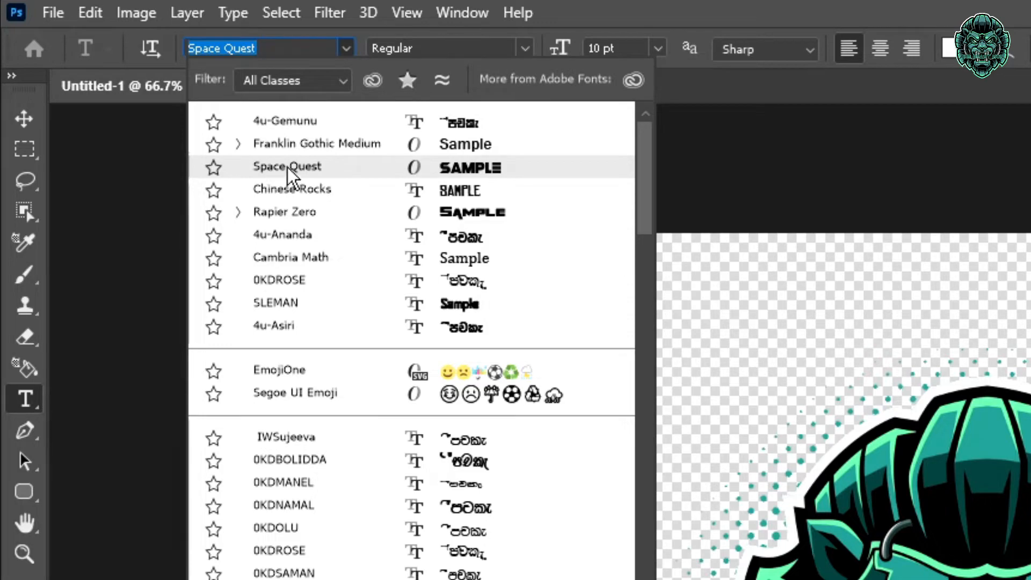
click(456, 170)
drag(438, 351, 480, 398)
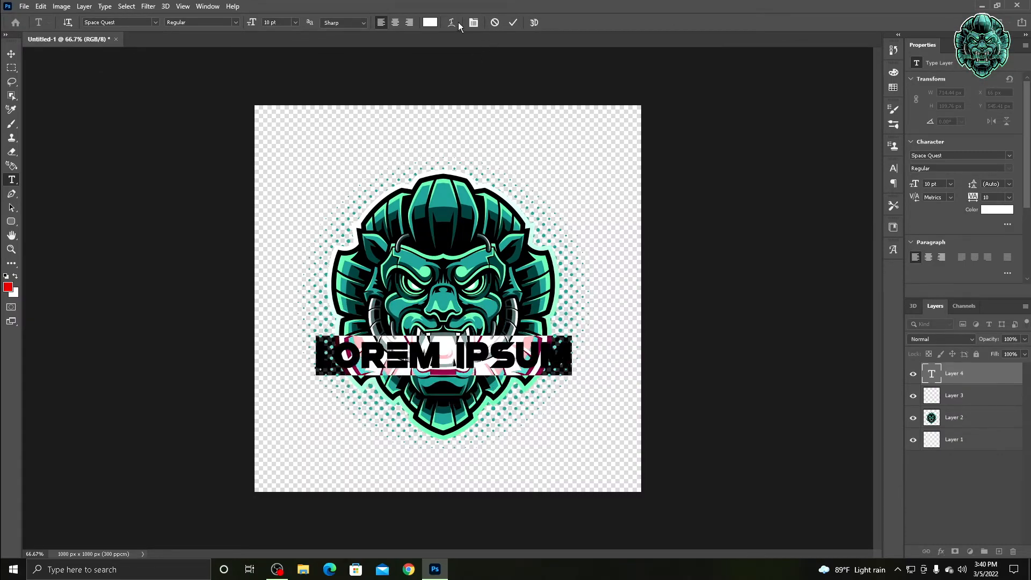
Step: Set the title text color to the dark teal 104b47 sampled from the lion's forehead
click(430, 22)
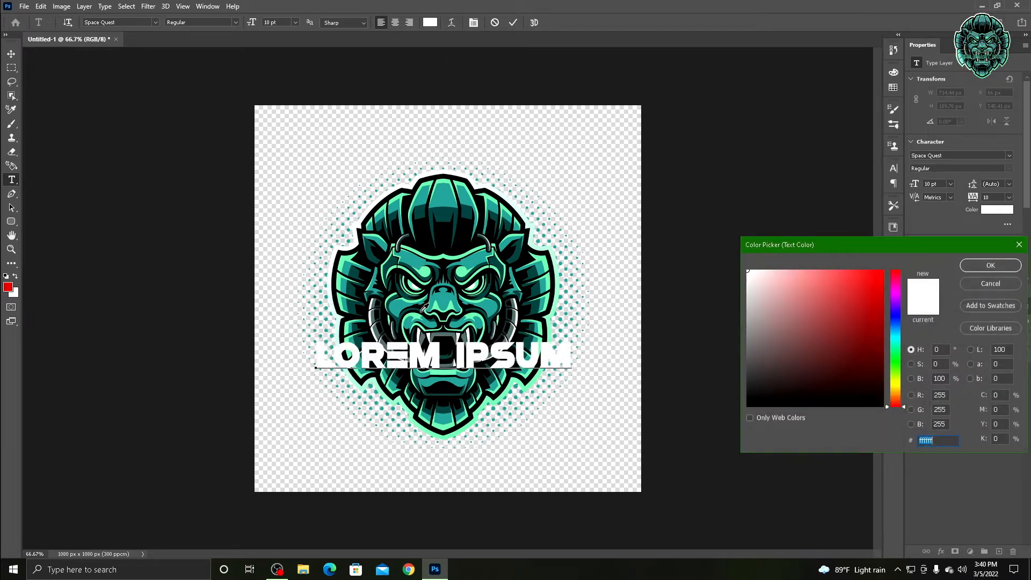
click(428, 211)
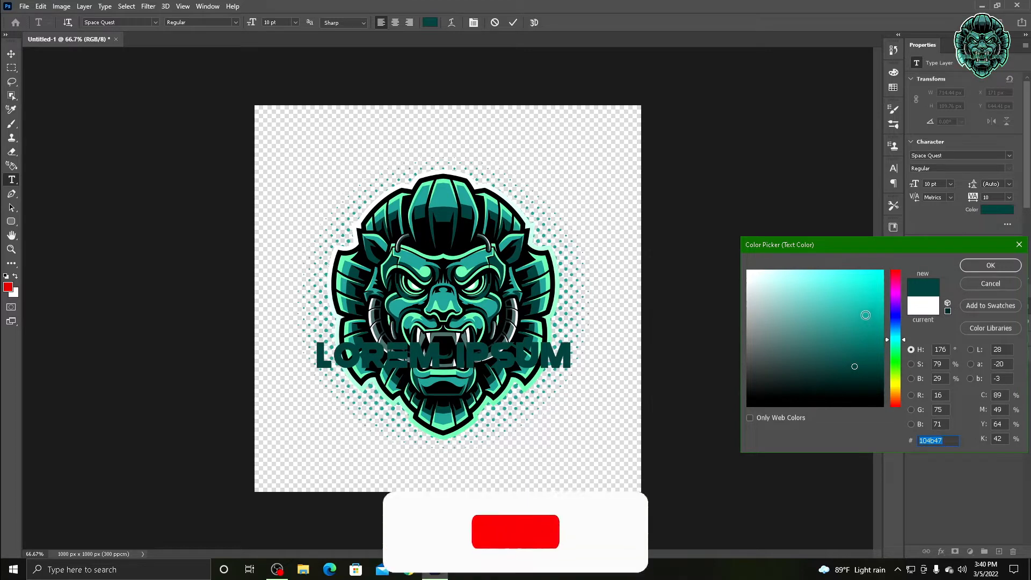
click(984, 266)
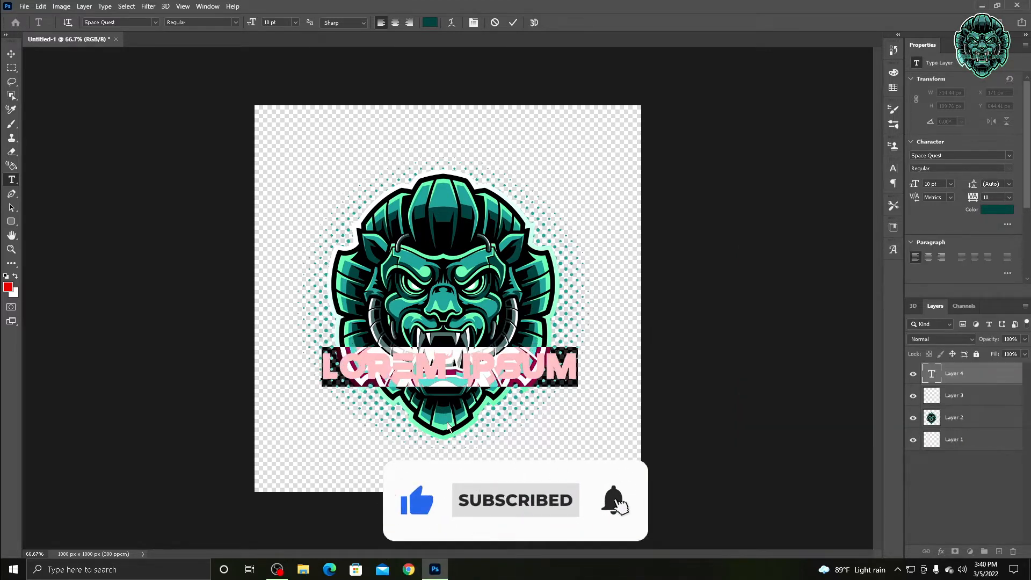
Step: Replace the placeholder text with THE BEAST LION and position it across the lion's mouth
text(THE)
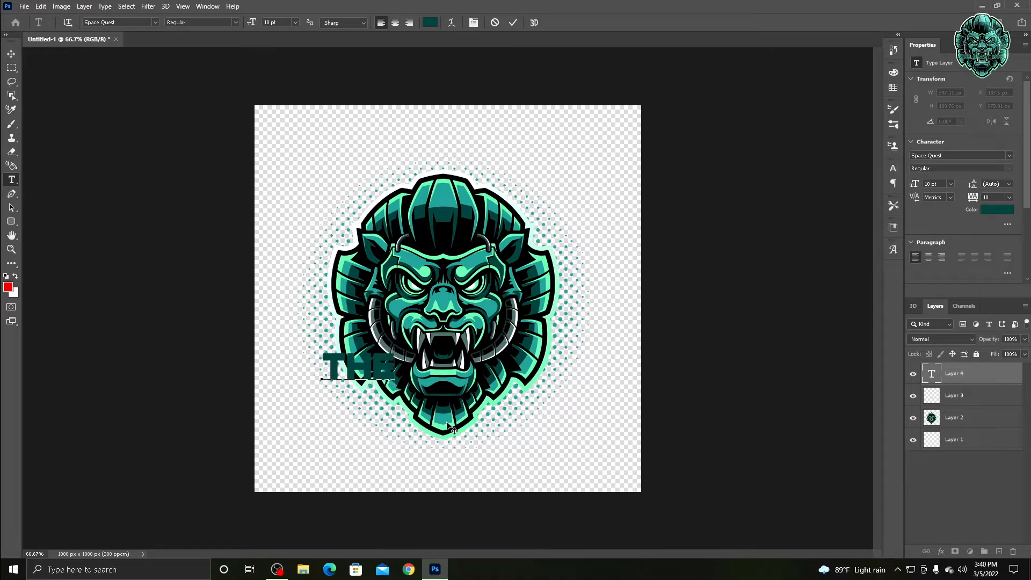
text(BE)
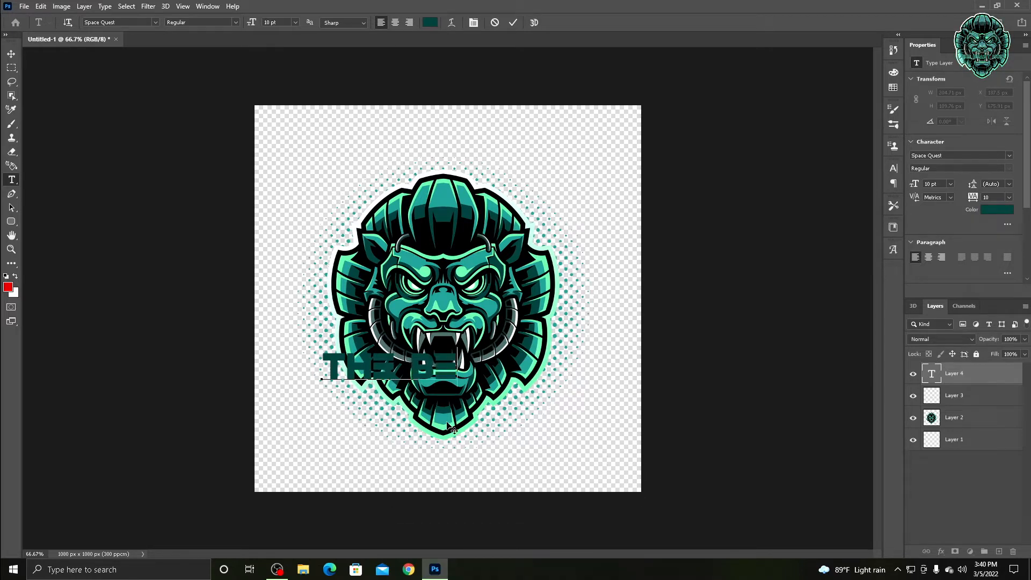
text(AST LION)
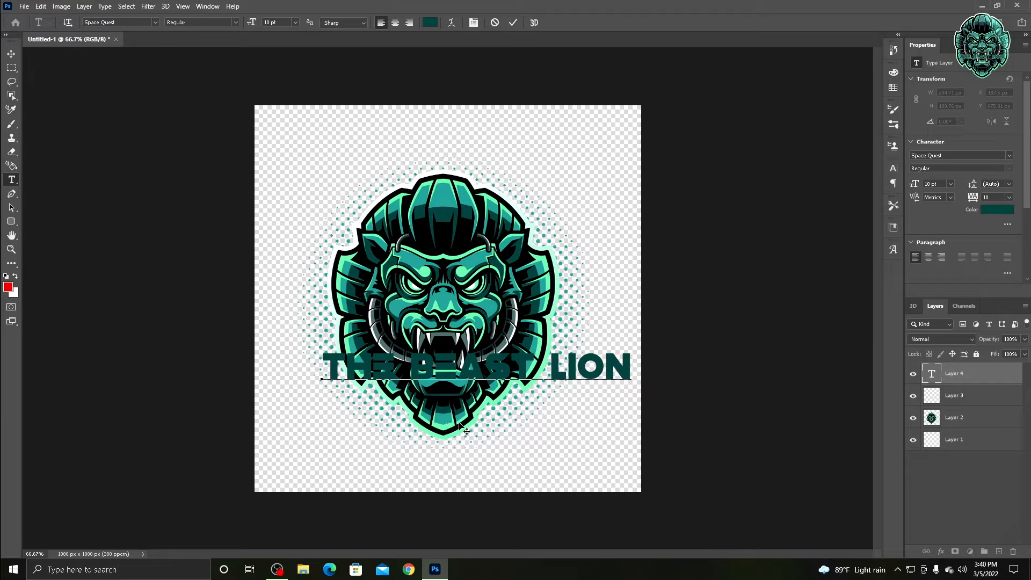
drag(453, 425, 433, 417)
click(514, 21)
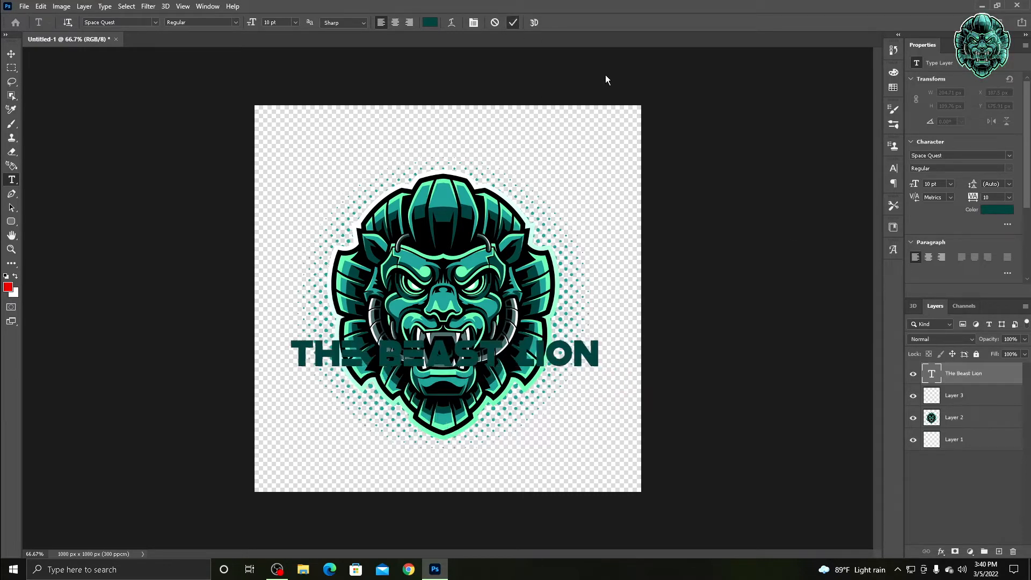
Step: Add a drop shadow to the title in light green 6dffaa sampled from the lion, with size 5 px
right_click(963, 376)
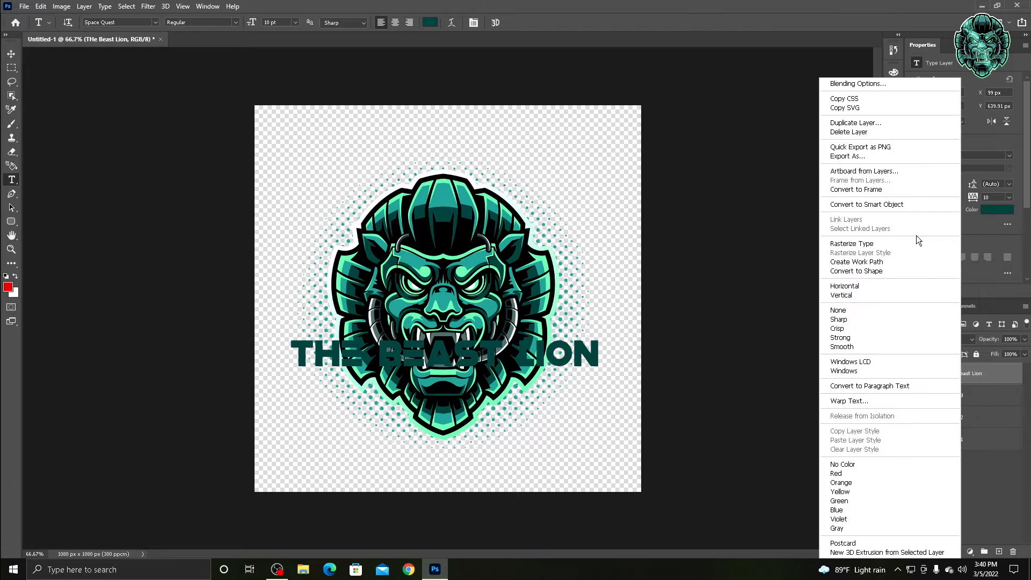
click(872, 83)
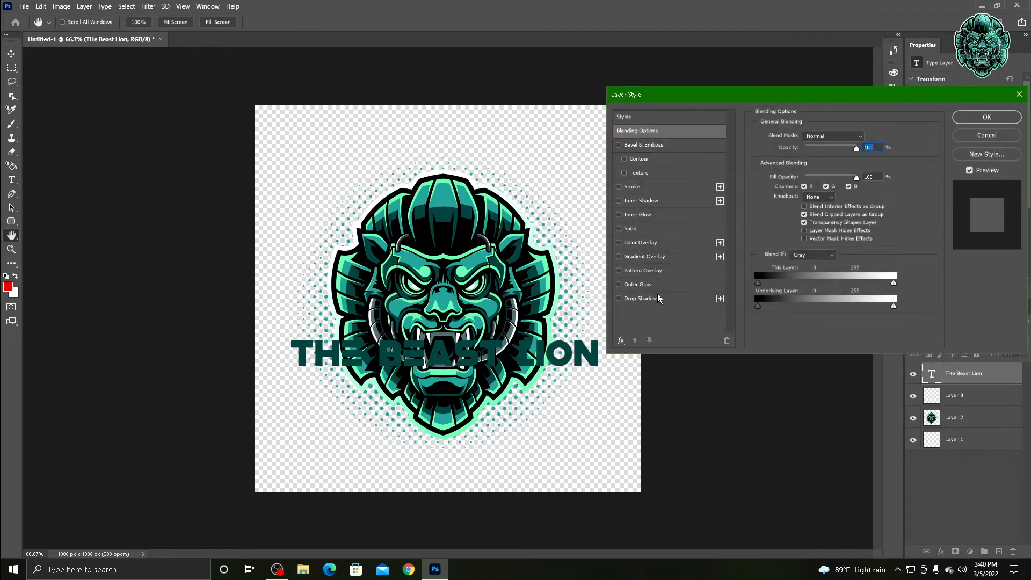
click(645, 298)
click(866, 137)
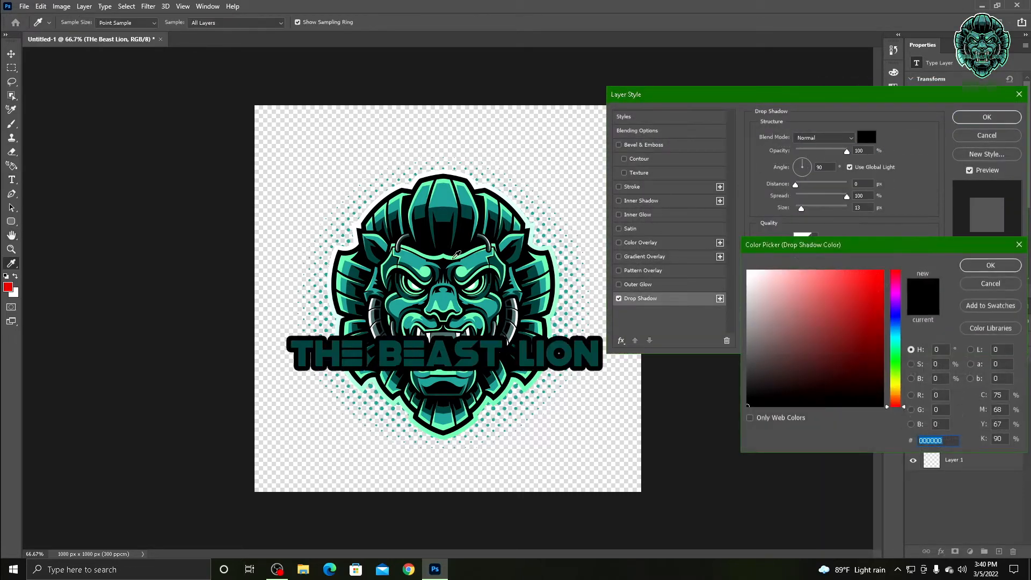
click(427, 270)
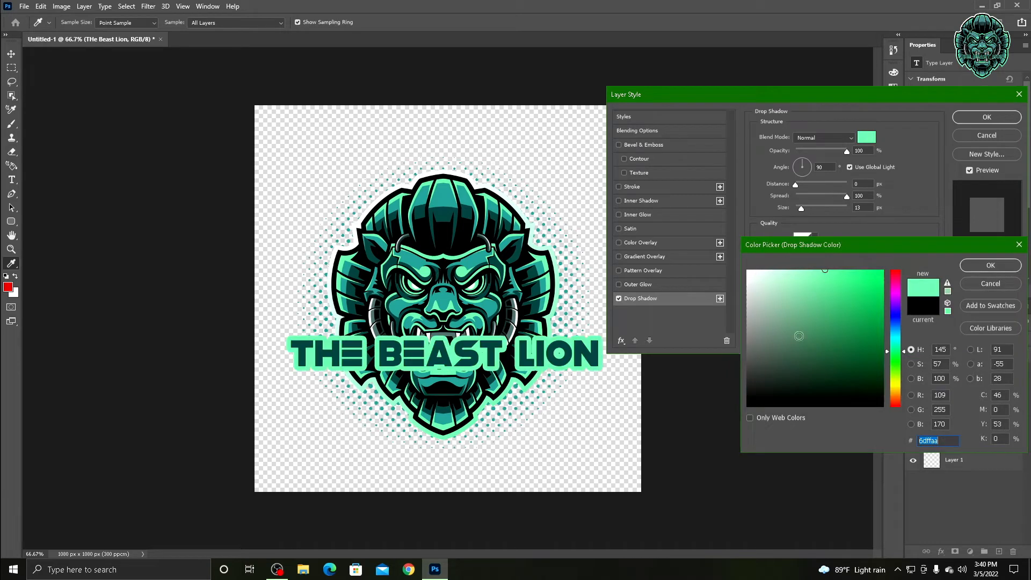
click(997, 272)
drag(799, 208, 798, 207)
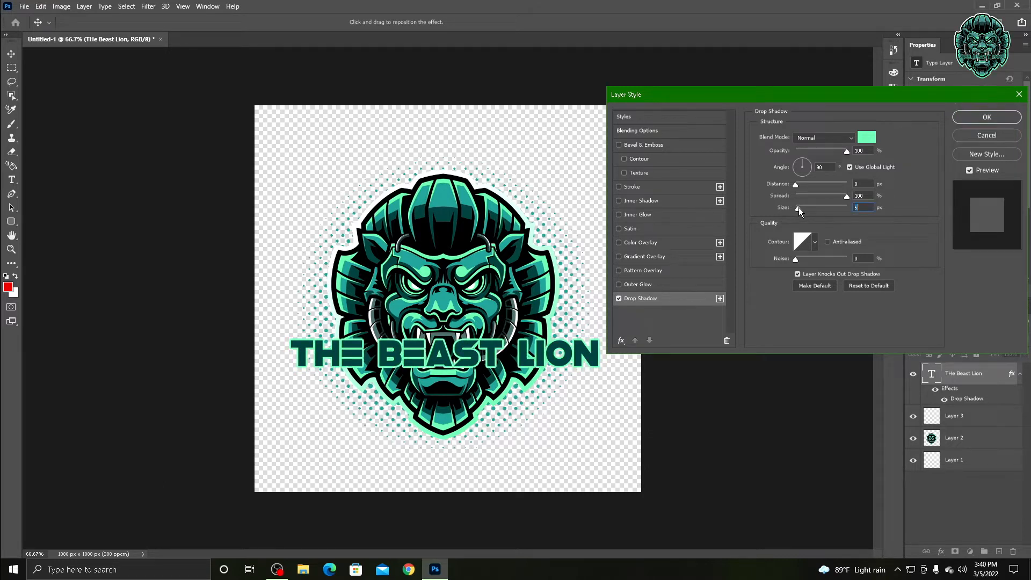
click(980, 117)
Step: Nudge the title slightly up and to the right, and place its text layer below the teeth on Layer 3
click(11, 54)
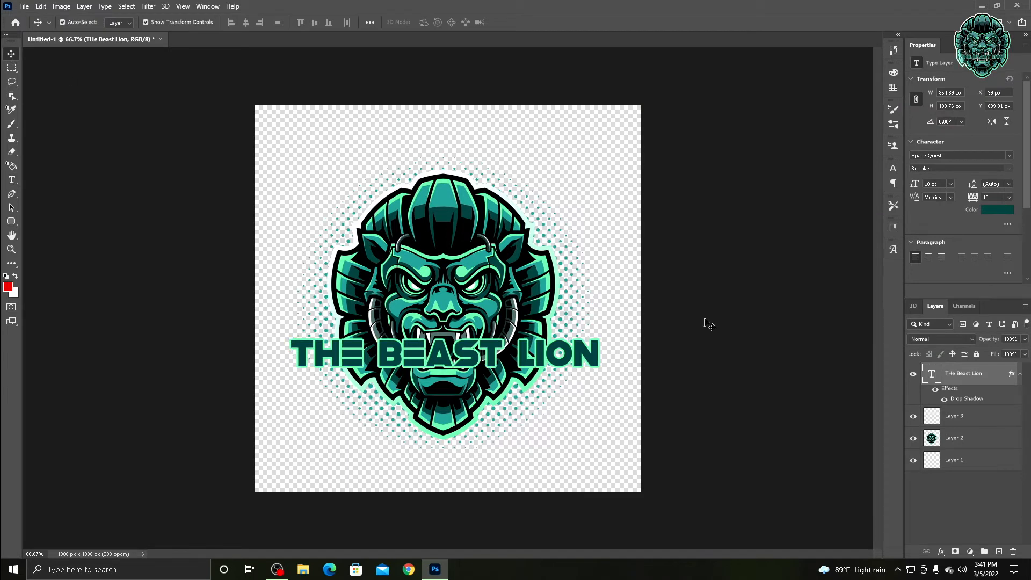
click(706, 321)
click(568, 354)
drag(569, 352, 571, 349)
drag(987, 374, 993, 426)
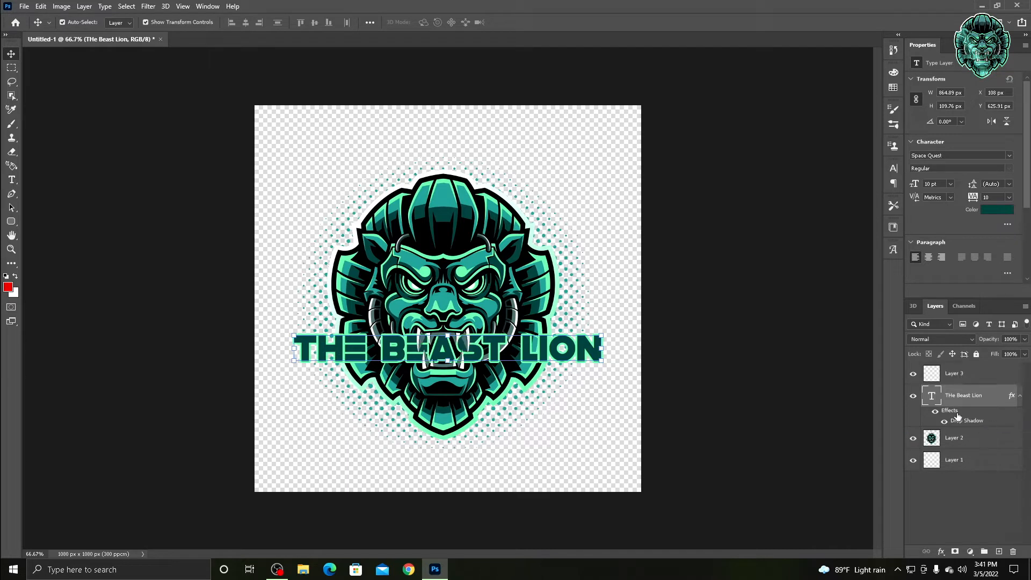
click(728, 342)
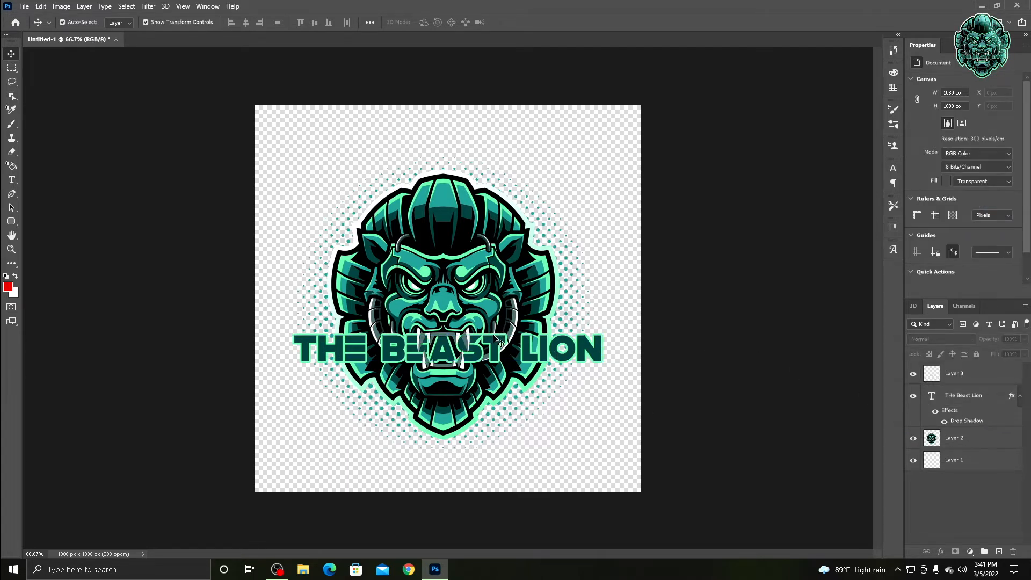
Step: Scale the title proportionally down to about 62% so it fits within the mane on both sides of the mouth
click(529, 345)
drag(600, 336, 527, 350)
drag(424, 339, 429, 340)
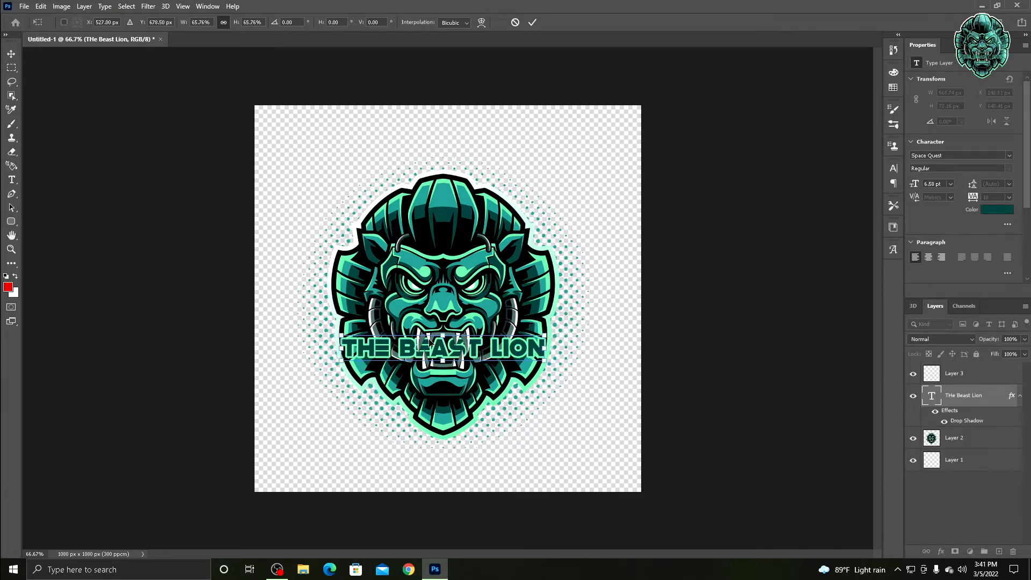
drag(548, 341, 520, 349)
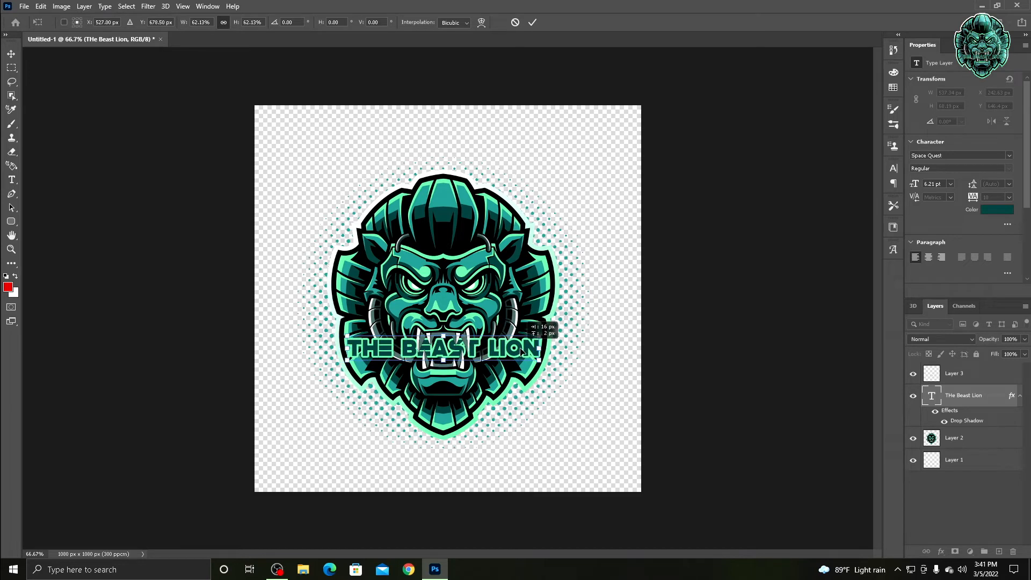
click(532, 22)
click(732, 228)
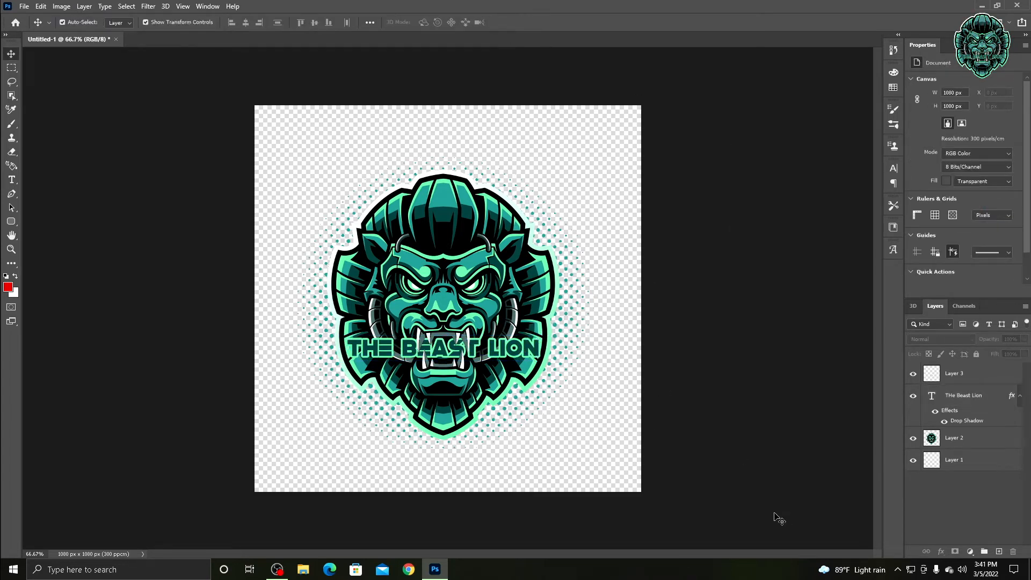
Step: Try enlarging the title to about 9.5 pt and recentring it over the mouth
click(524, 366)
click(516, 354)
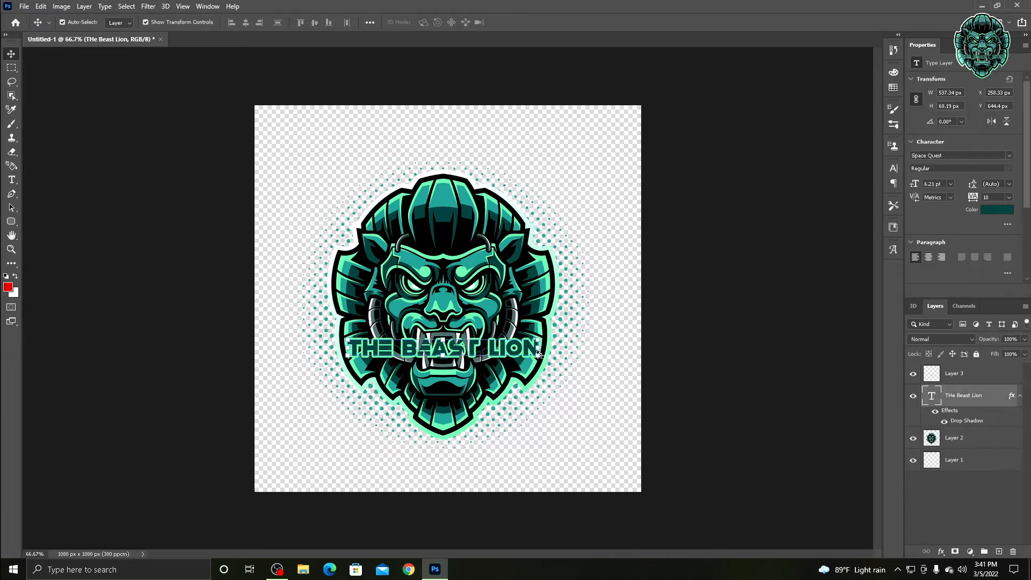
key(ctrl+t)
drag(539, 360, 655, 377)
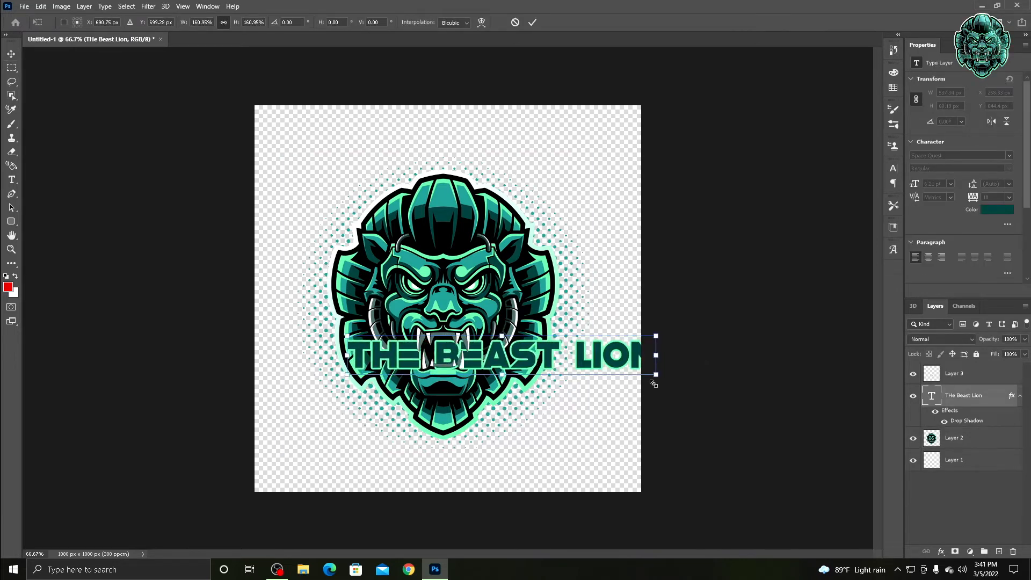
drag(594, 359, 554, 355)
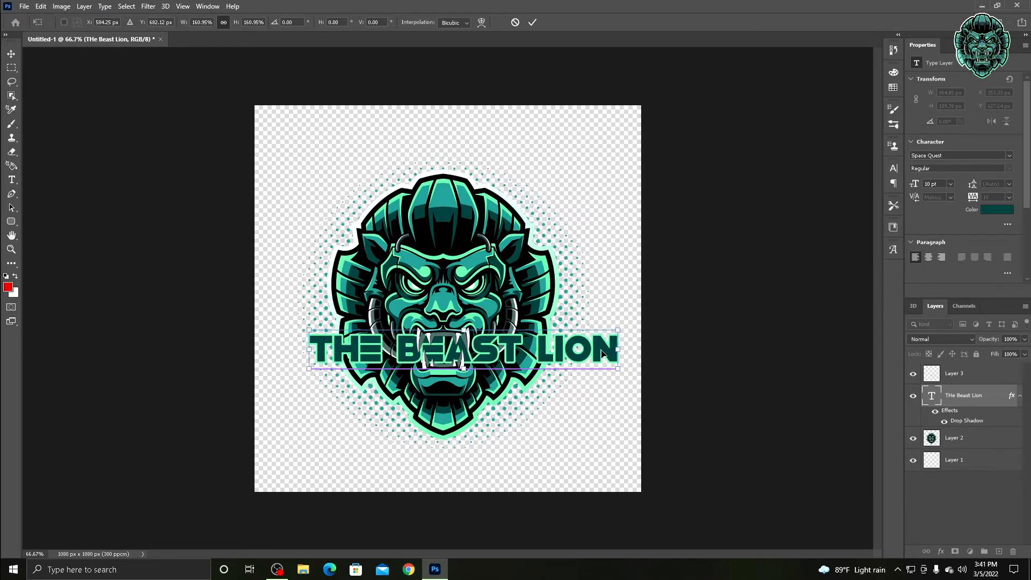
drag(620, 373, 559, 361)
click(720, 321)
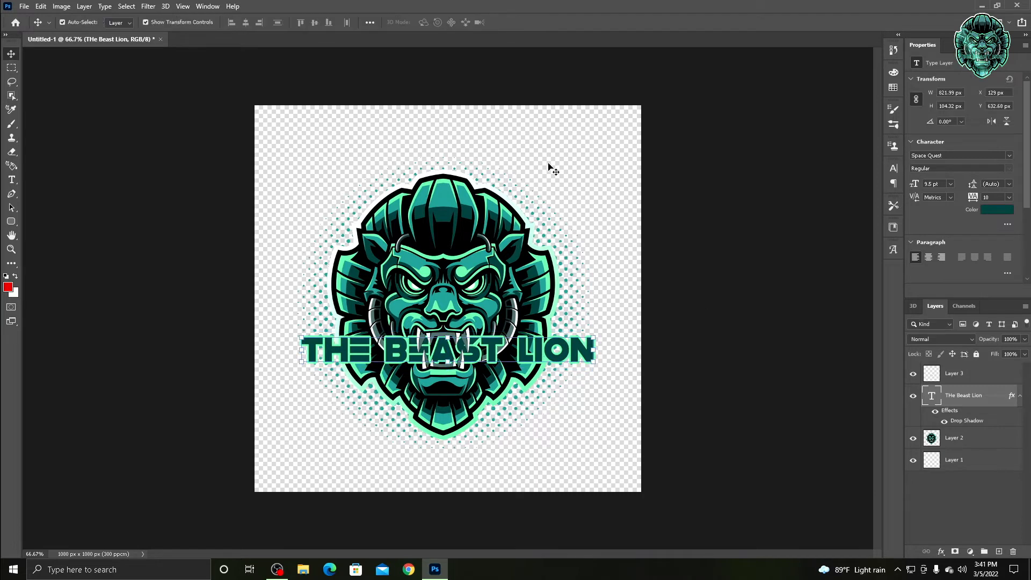
click(683, 216)
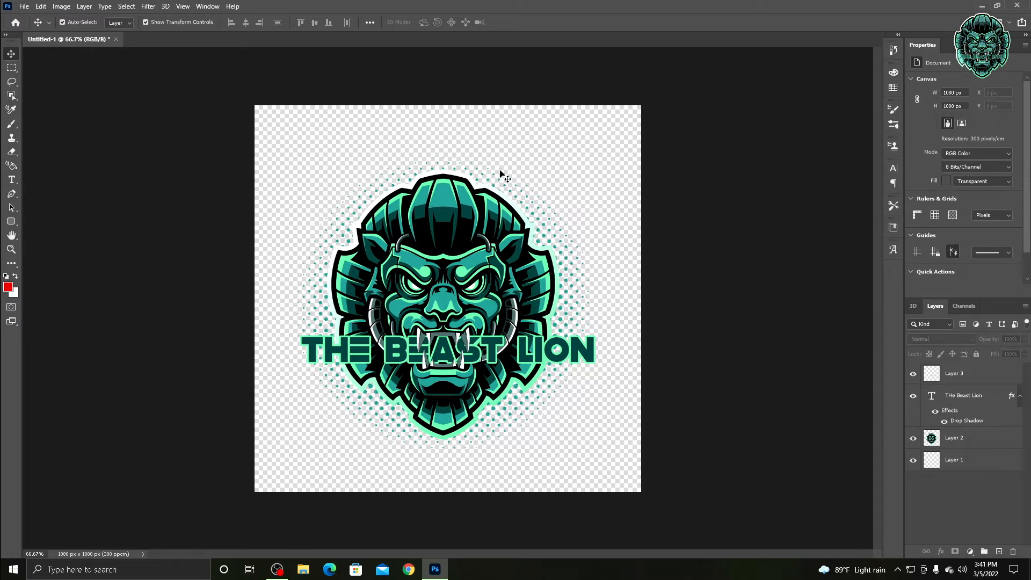
Step: Scale the title down around its center to about 60%, keeping it between the outer edges of the mane
click(558, 347)
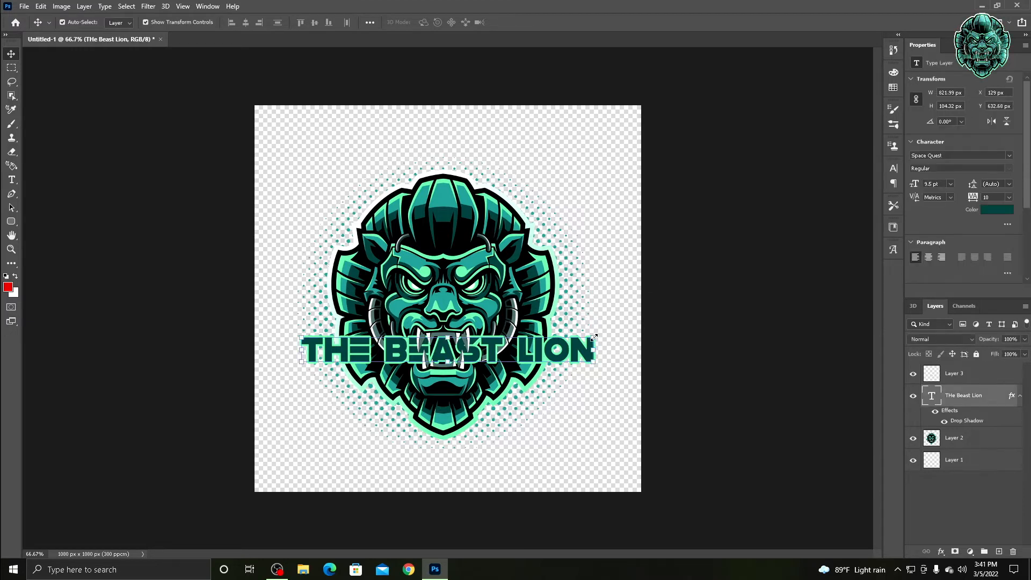
key(ctrl+t)
drag(596, 350, 522, 353)
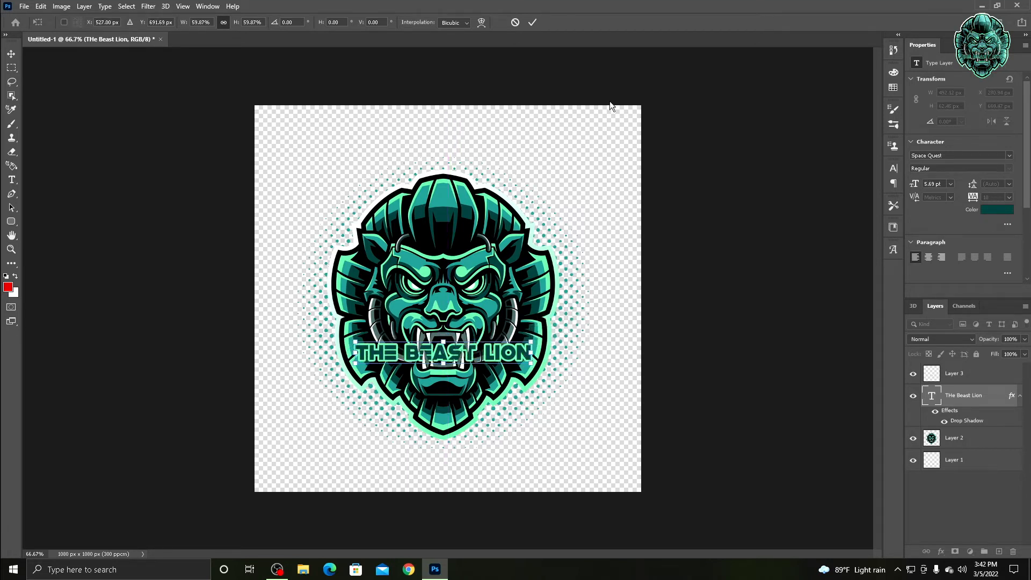
click(533, 23)
click(655, 214)
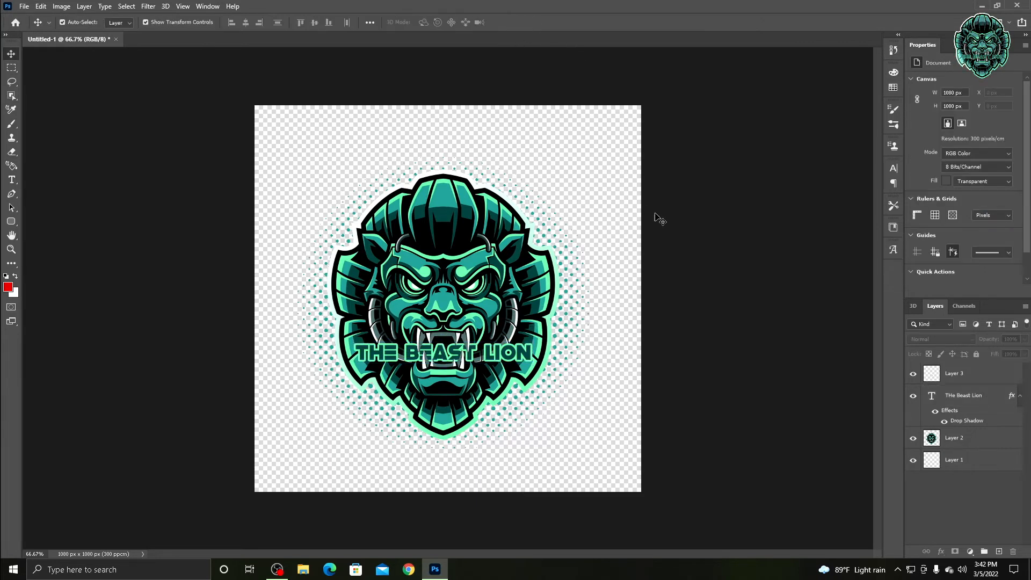
Step: Enlarge the title to about 110% around its center and raise it slightly between the upper and lower fangs
click(11, 250)
click(423, 351)
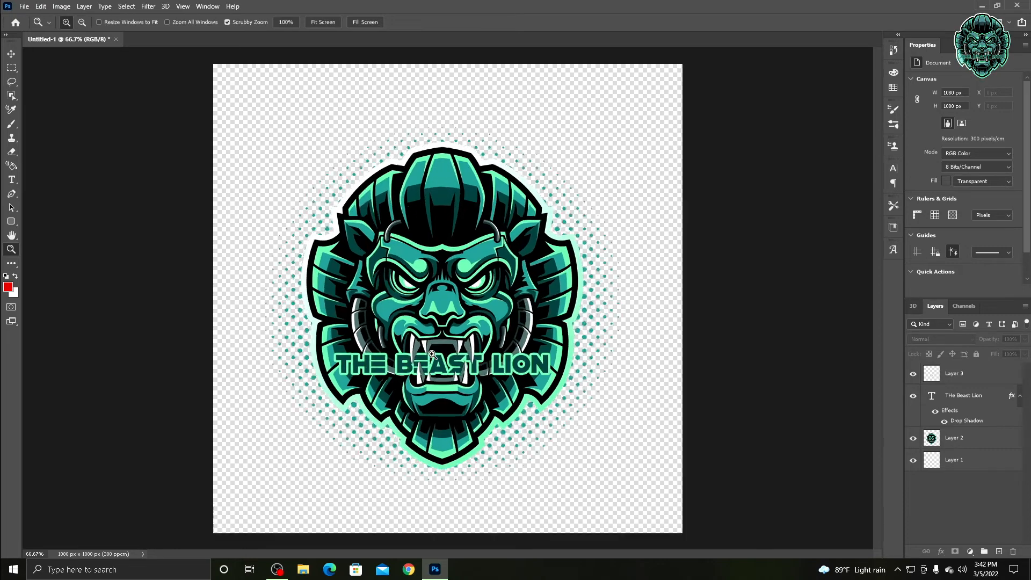
click(424, 352)
click(427, 352)
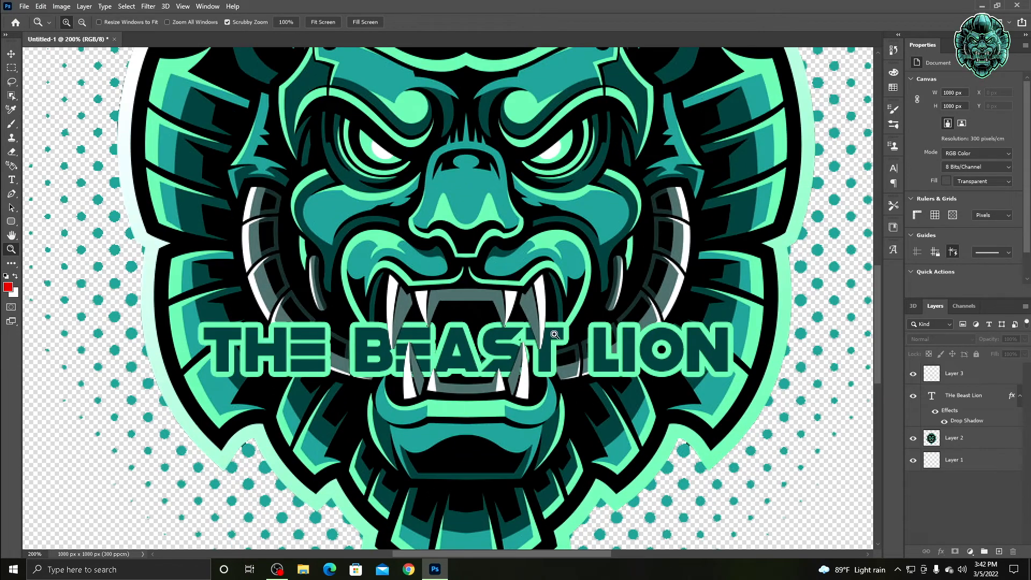
click(11, 54)
click(288, 325)
drag(199, 324, 135, 246)
drag(267, 367, 291, 367)
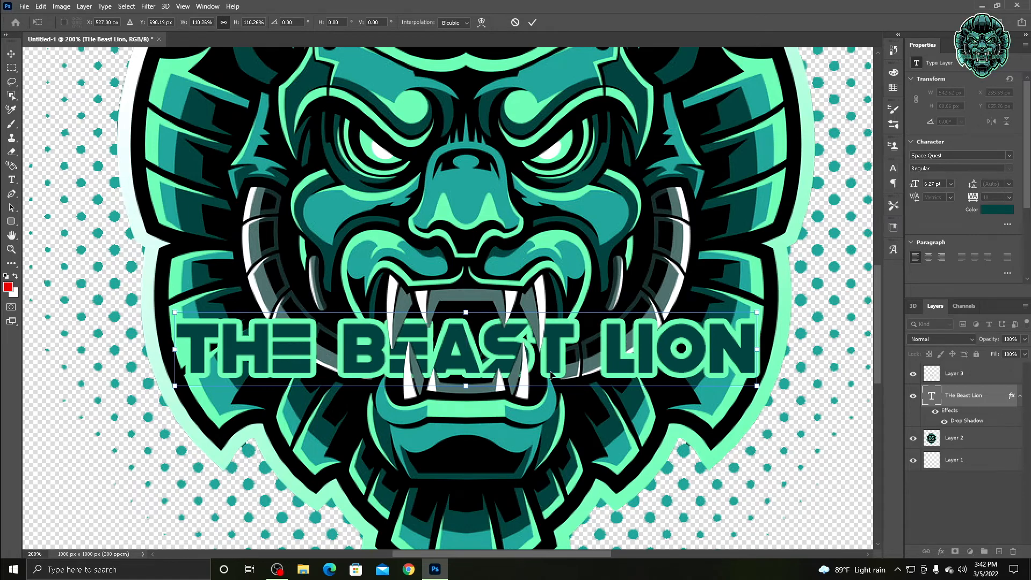
drag(496, 354, 495, 317)
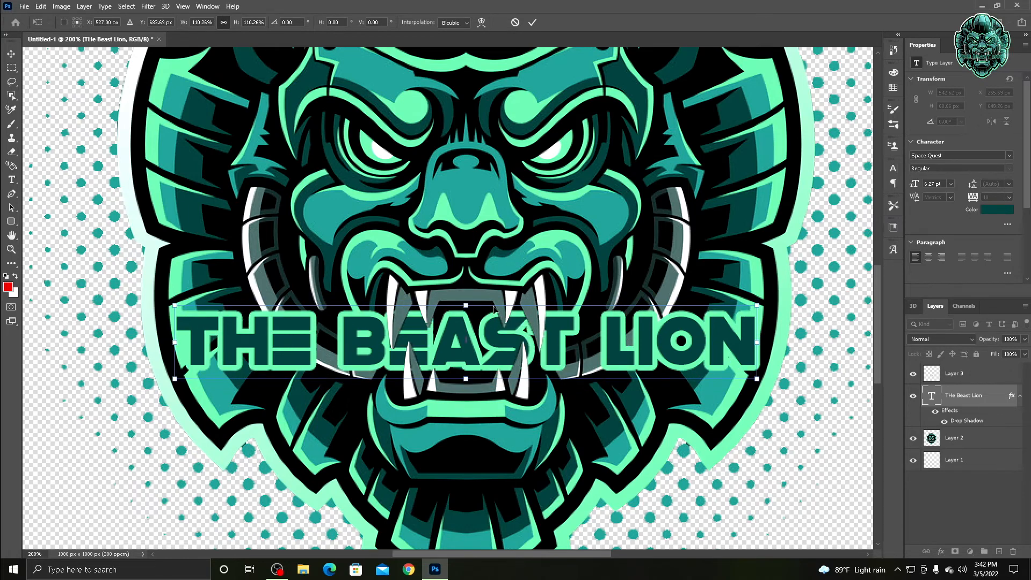
click(533, 22)
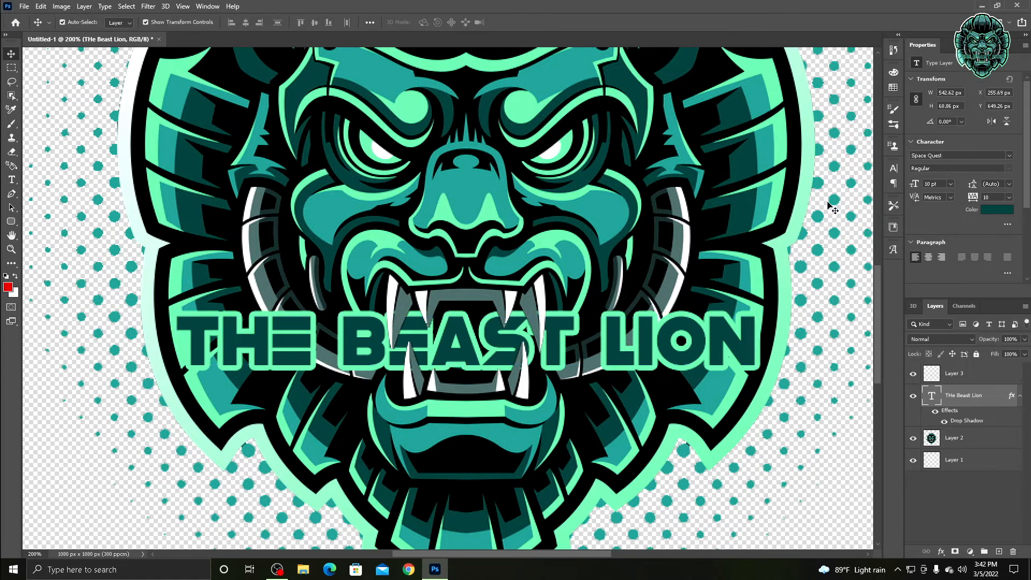
click(833, 208)
Step: Open the Export As settings for the finished logo, with PNG format and Transparency kept enabled
click(11, 249)
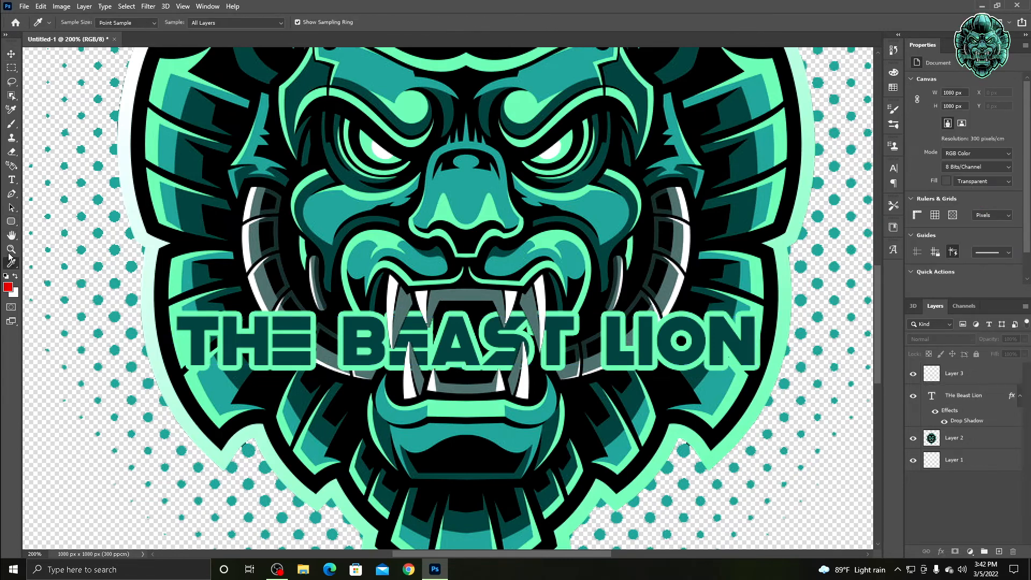
alt+click(174, 141)
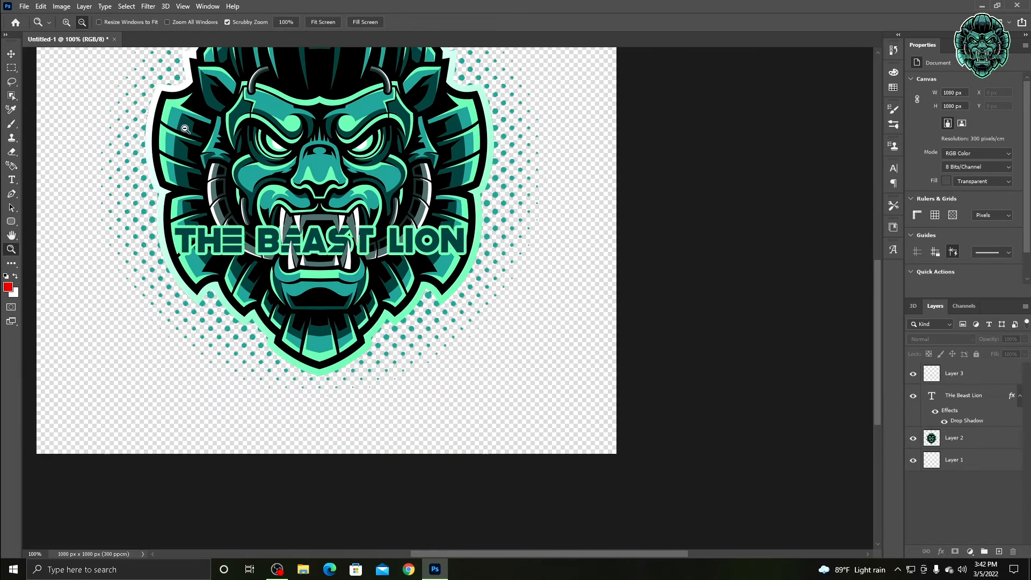
alt+click(134, 98)
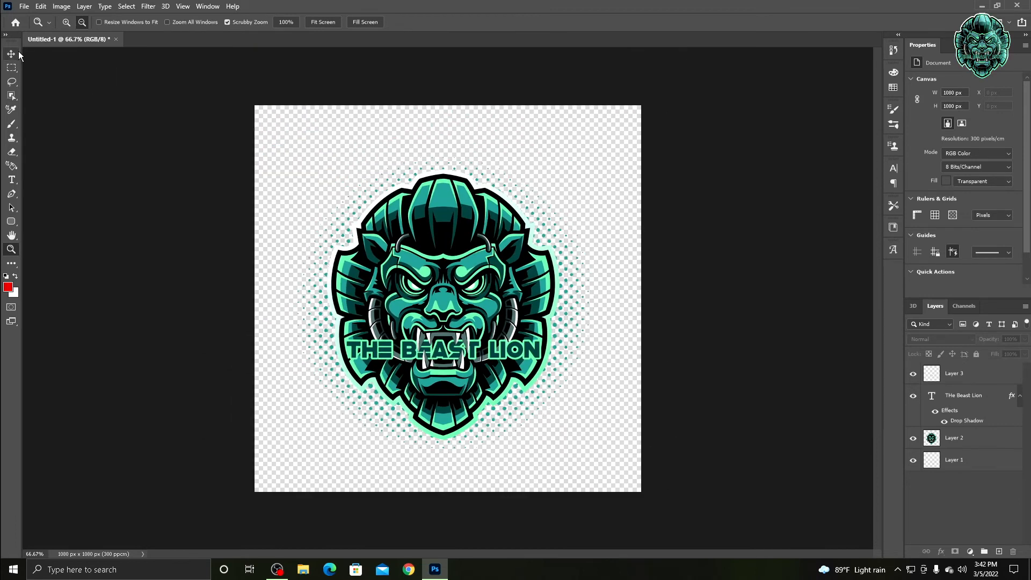
click(12, 53)
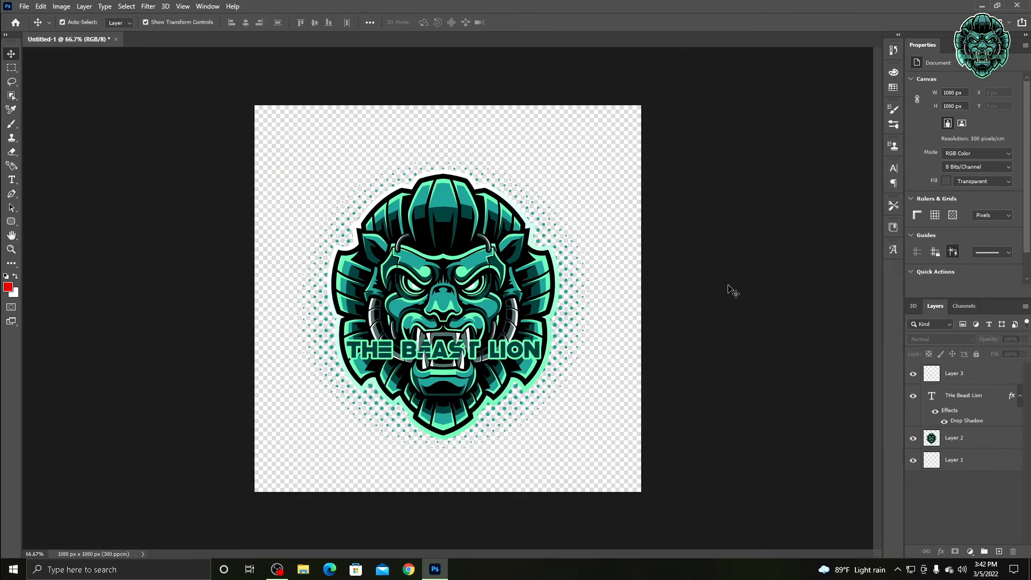
click(25, 6)
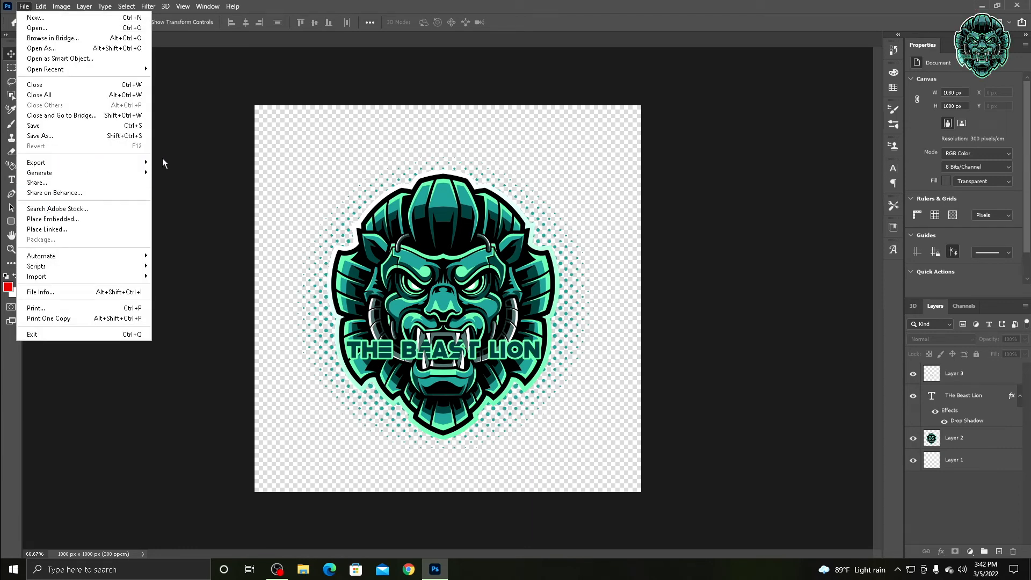
click(158, 173)
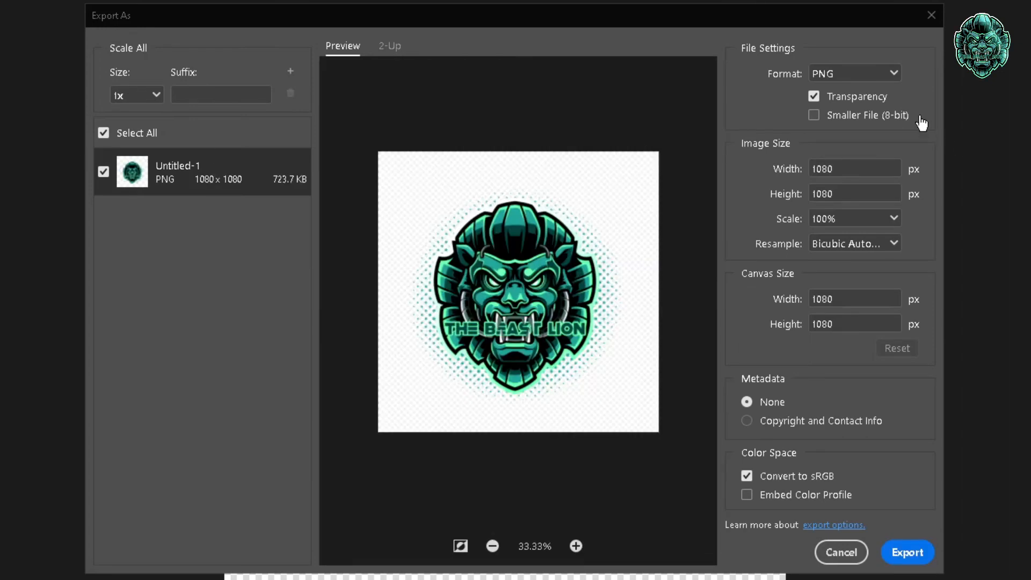
click(813, 99)
click(812, 99)
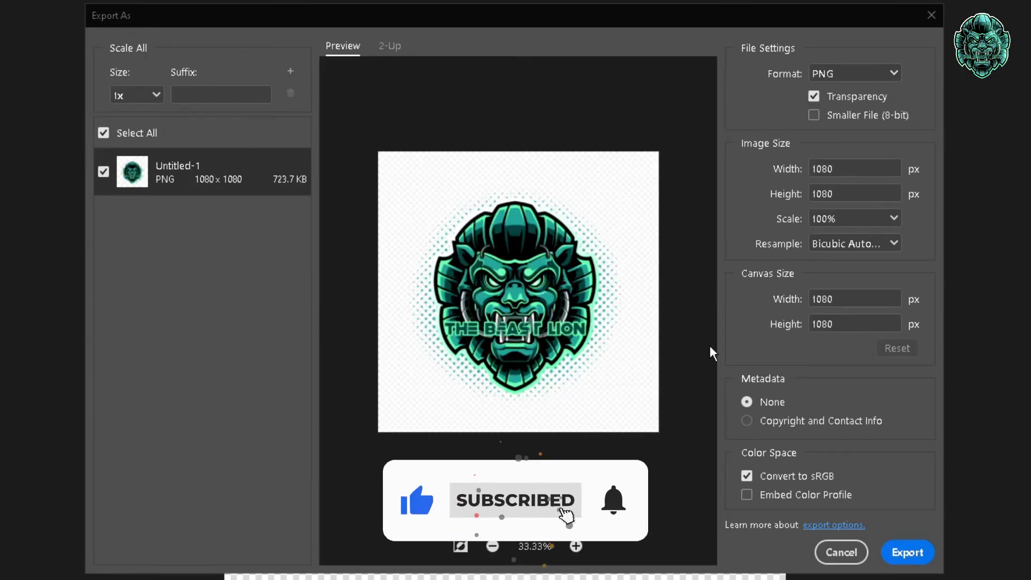